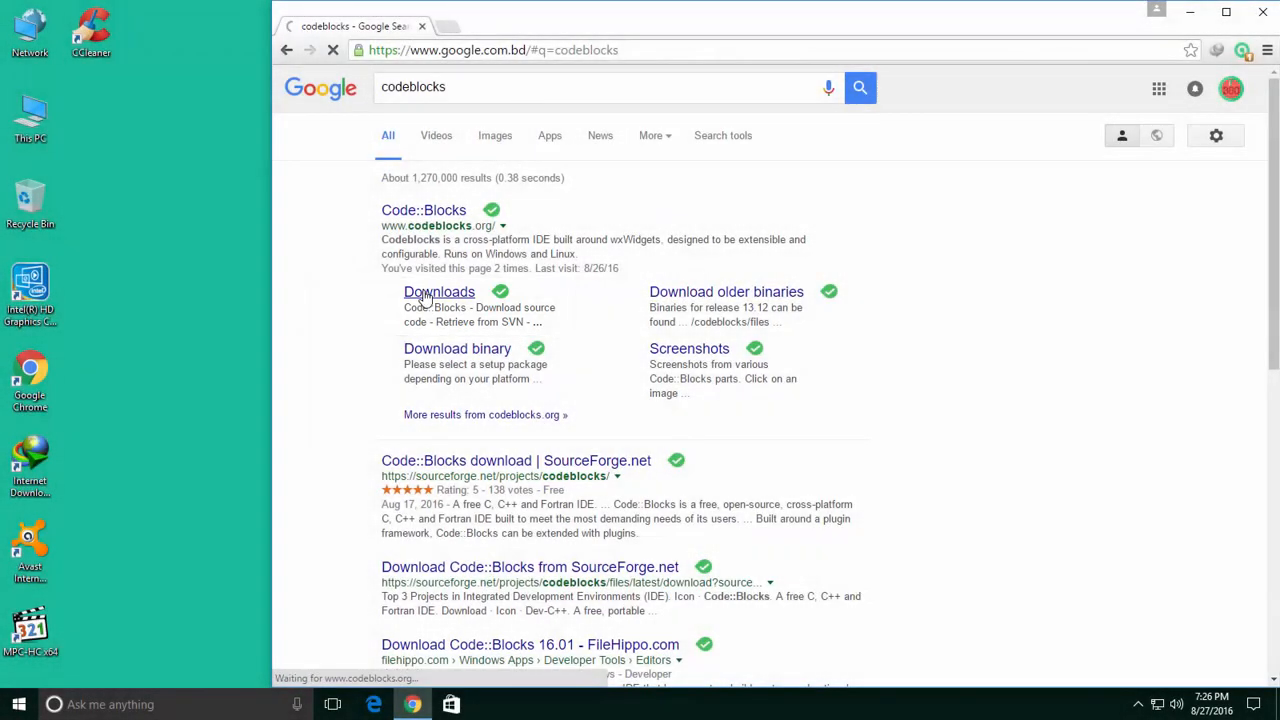
# Open the Code::Blocks website from the Google results and go to its Downloads page.
pyautogui.click(422, 294)
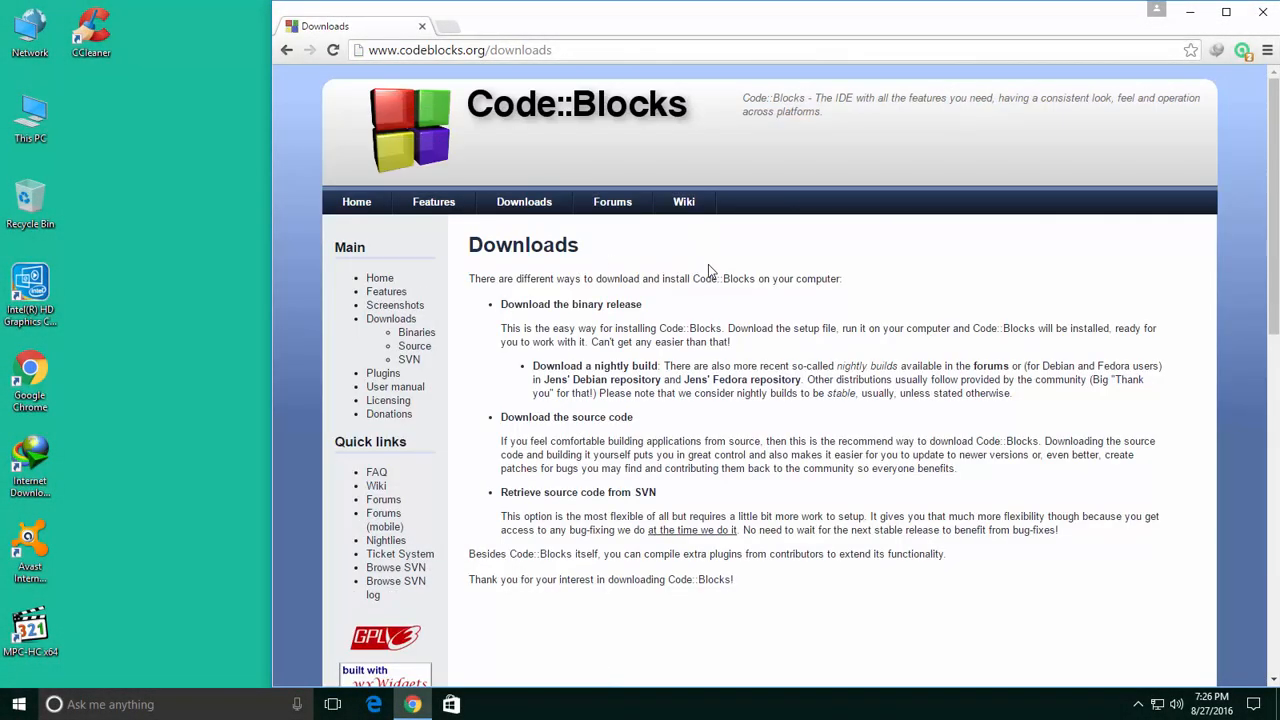
pyautogui.scroll(-3, 780, 365)
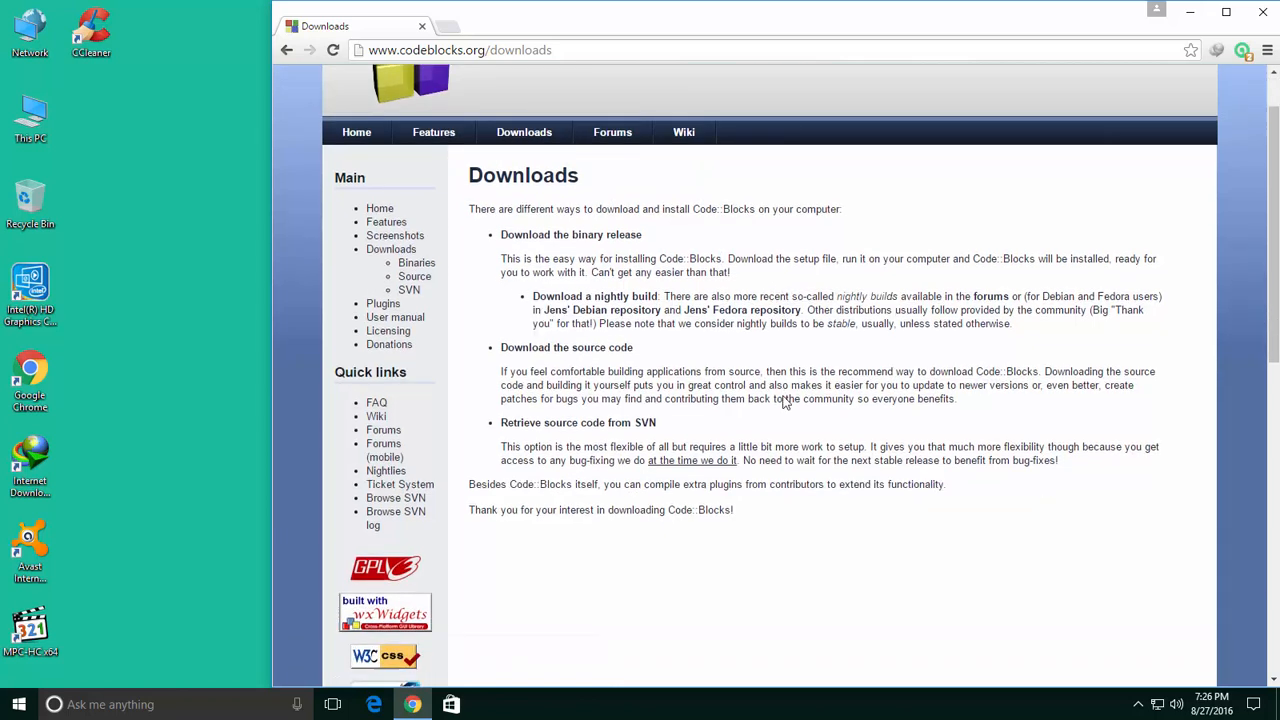
pyautogui.scroll(3, 640, 434)
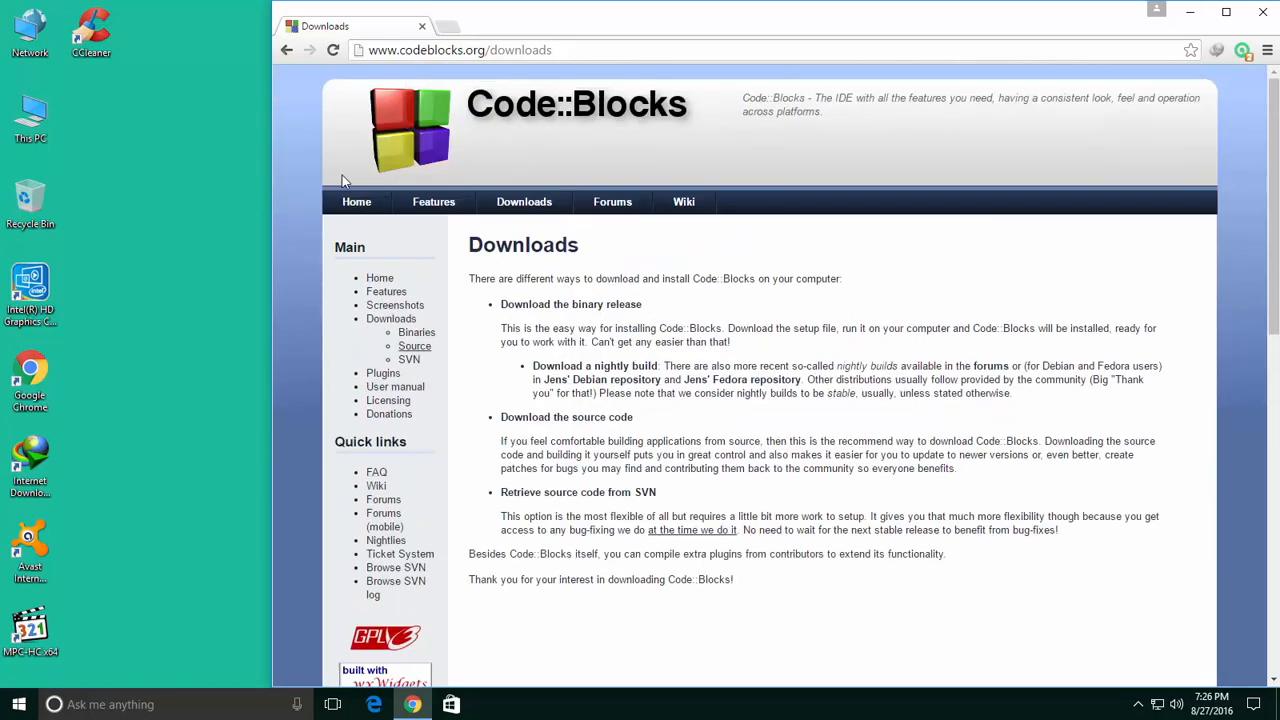
pyautogui.click(286, 50)
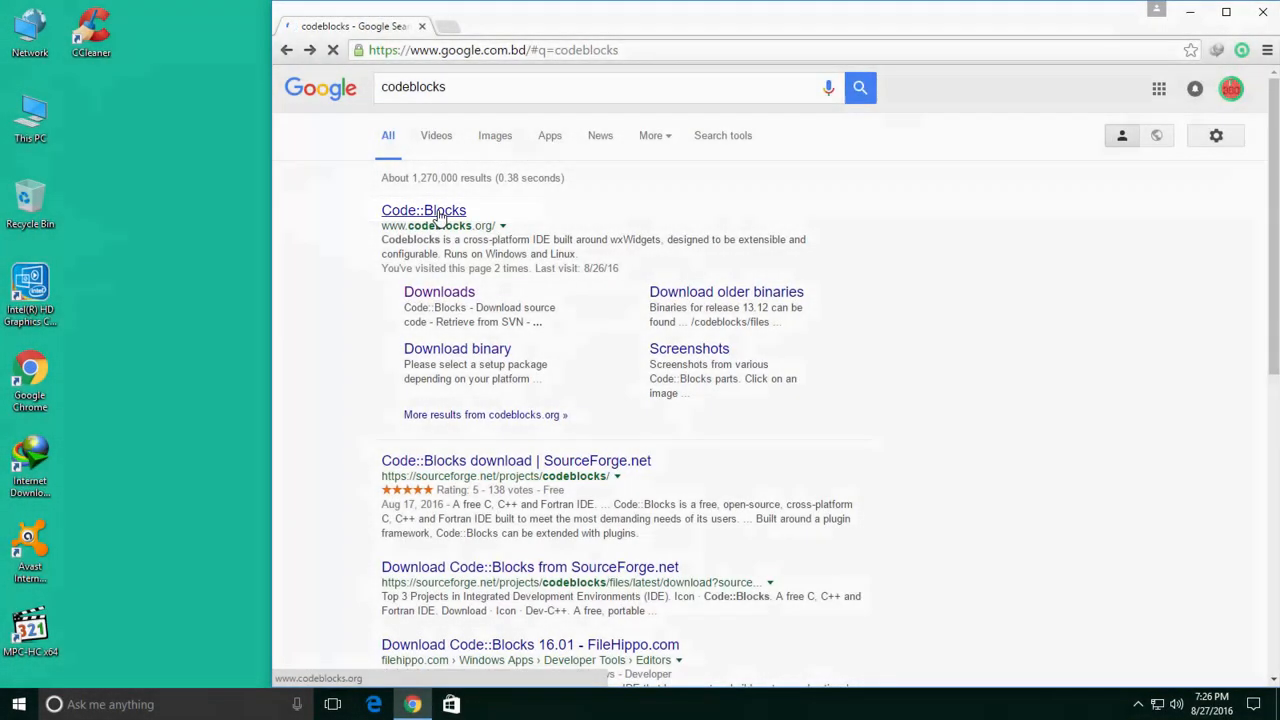
pyautogui.click(438, 212)
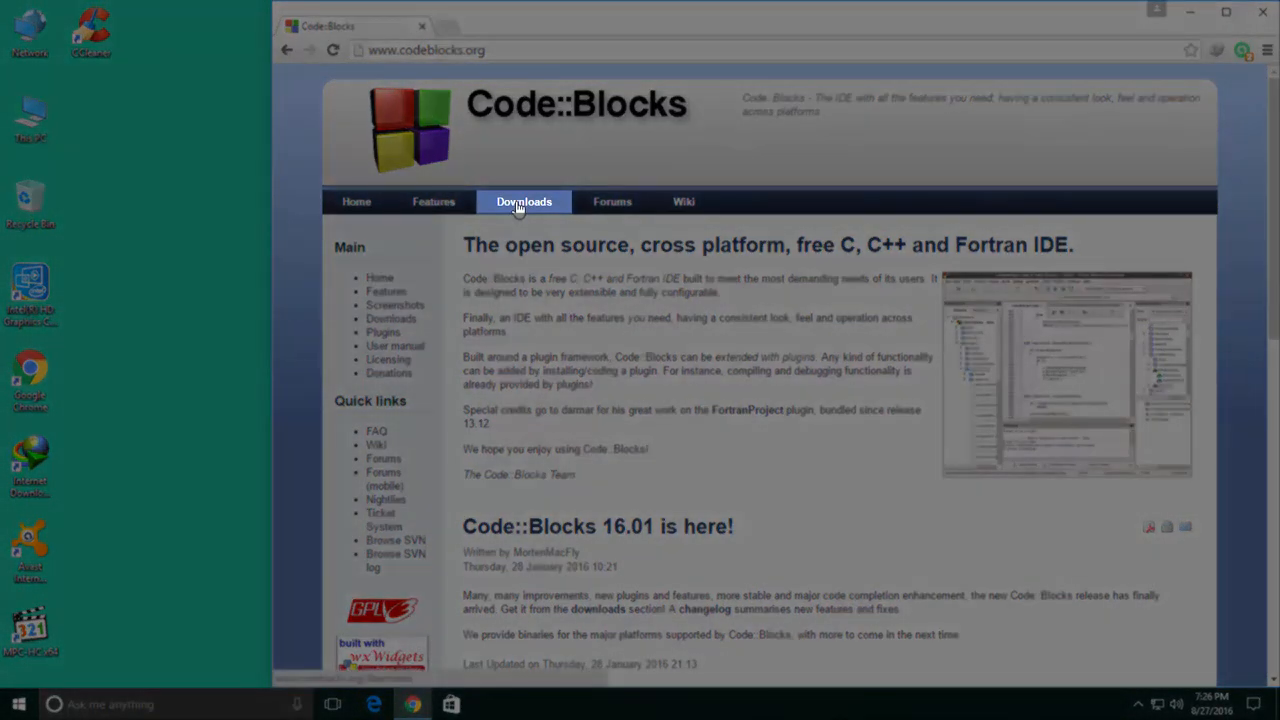
pyautogui.click(517, 205)
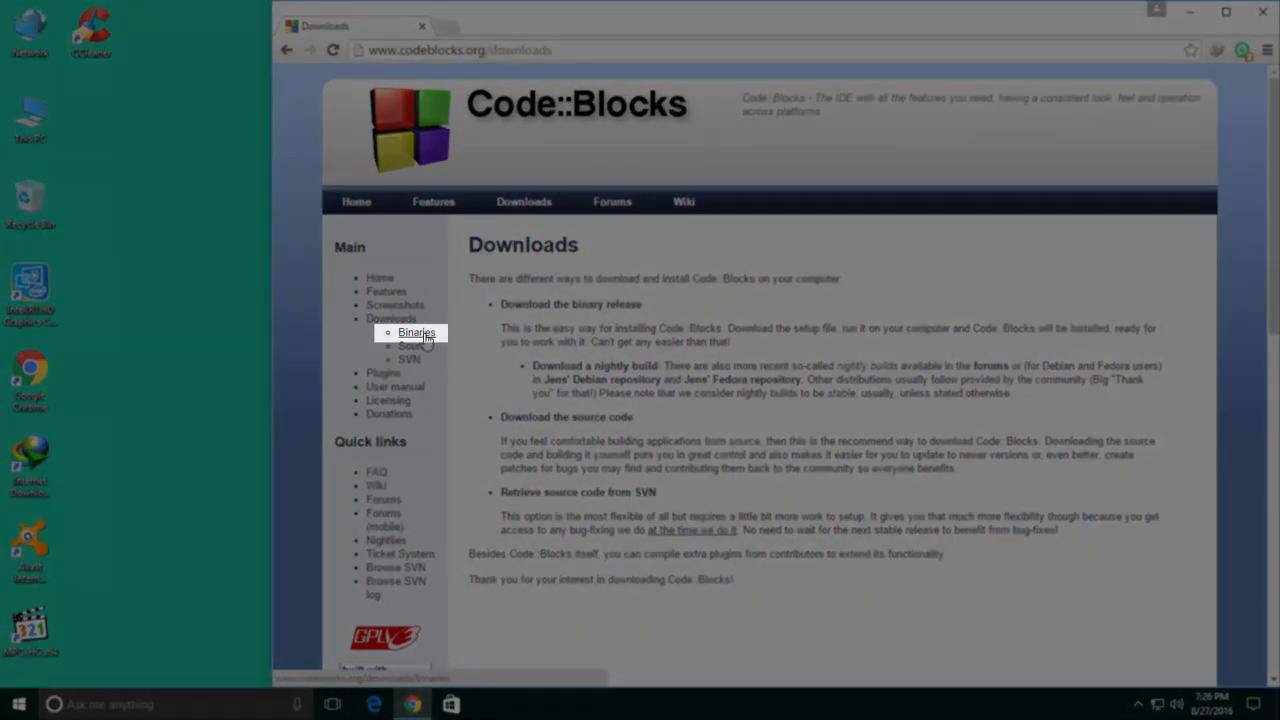
# Open the Binaries page listing codeblocks-16.01mingw-setup.exe and other setup packages.
pyautogui.click(424, 338)
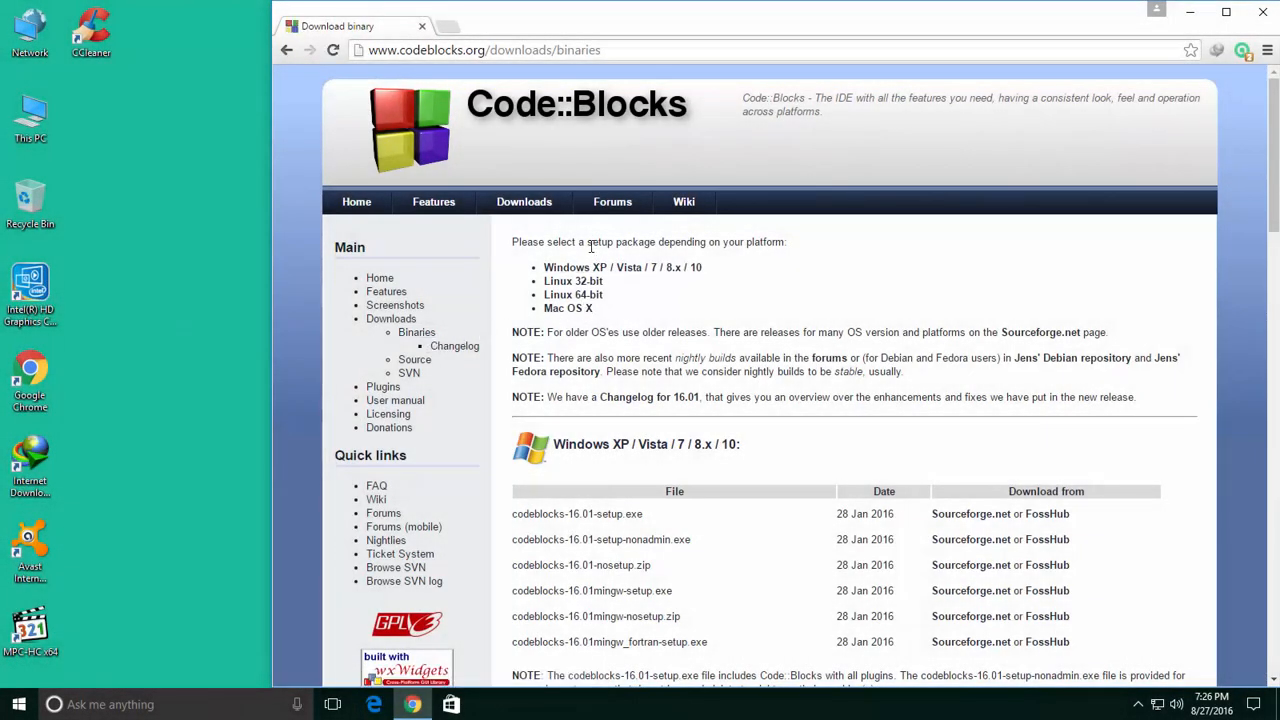
pyautogui.moveTo(512, 241); pyautogui.dragTo(728, 241)
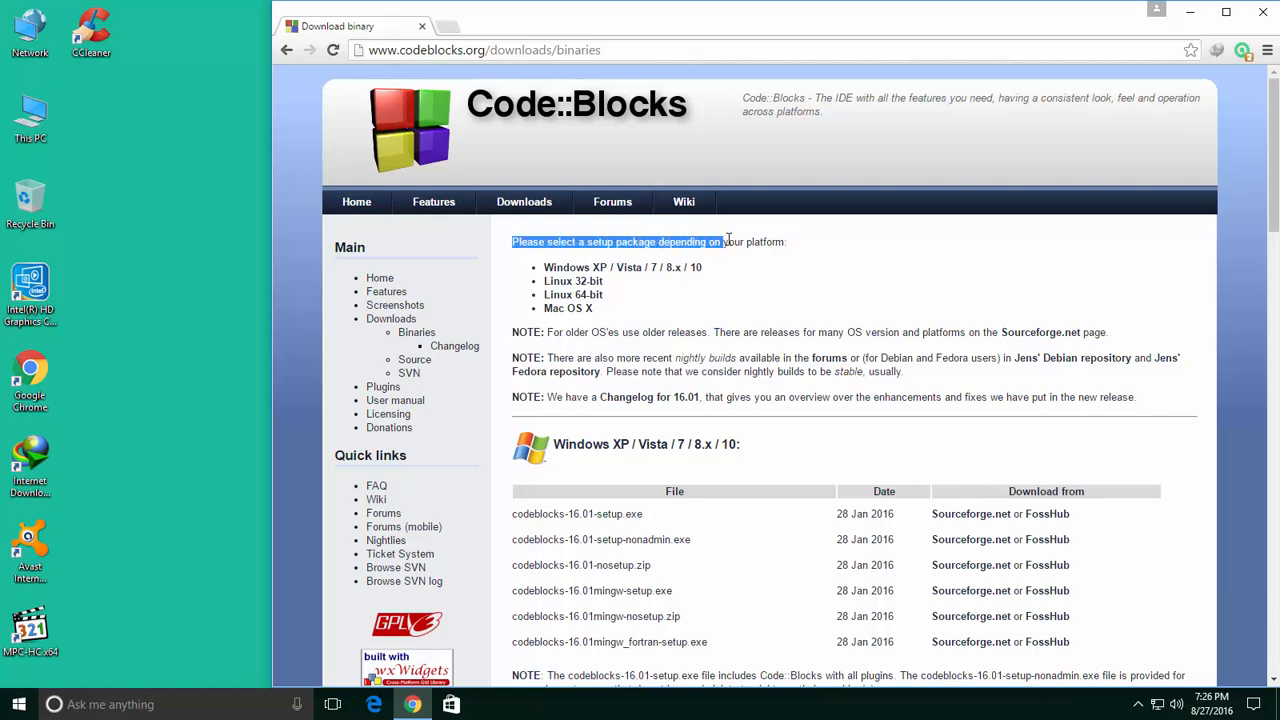
pyautogui.click(779, 241)
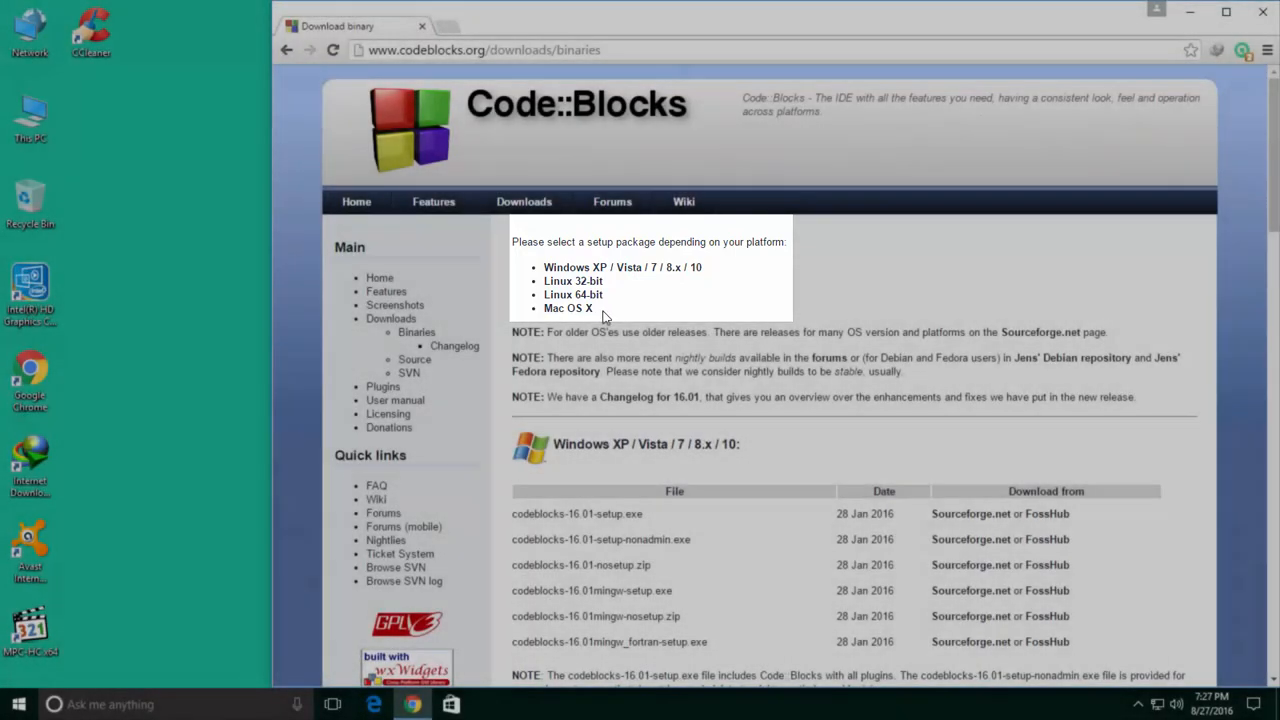
pyautogui.scroll(-1, 603, 315)
pyautogui.scroll(-5, 603, 315)
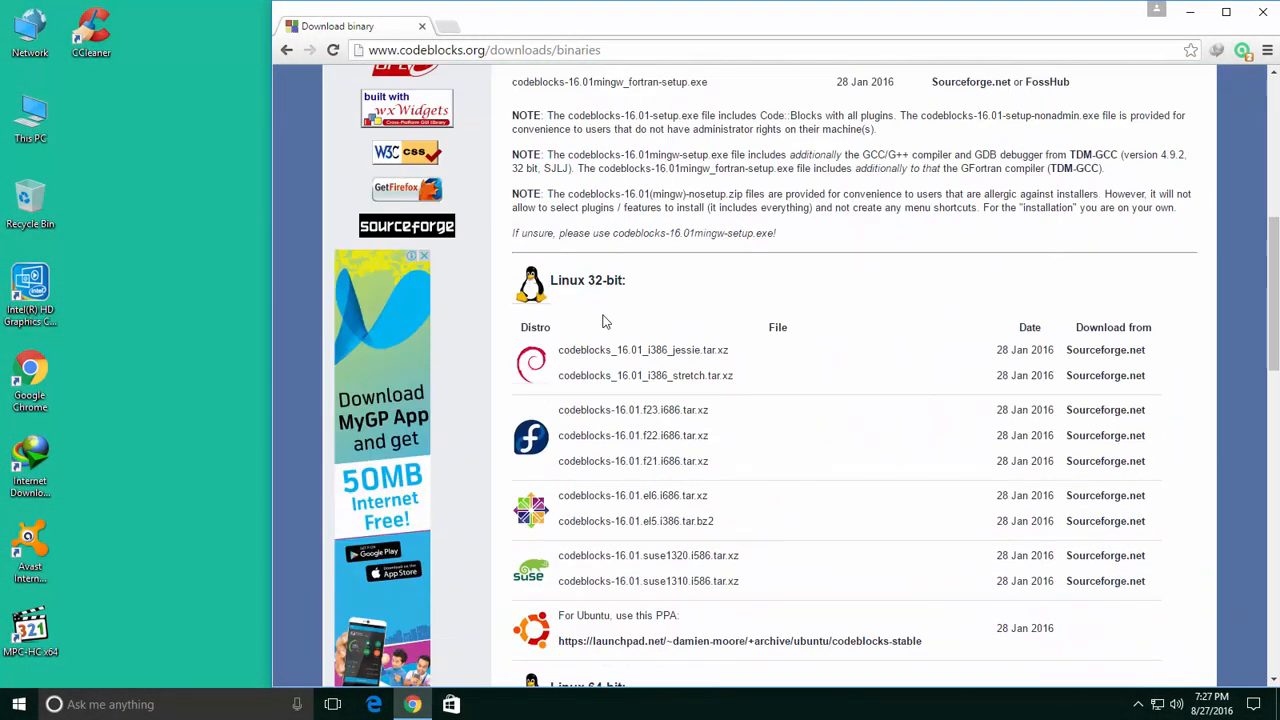
pyautogui.scroll(6, 603, 320)
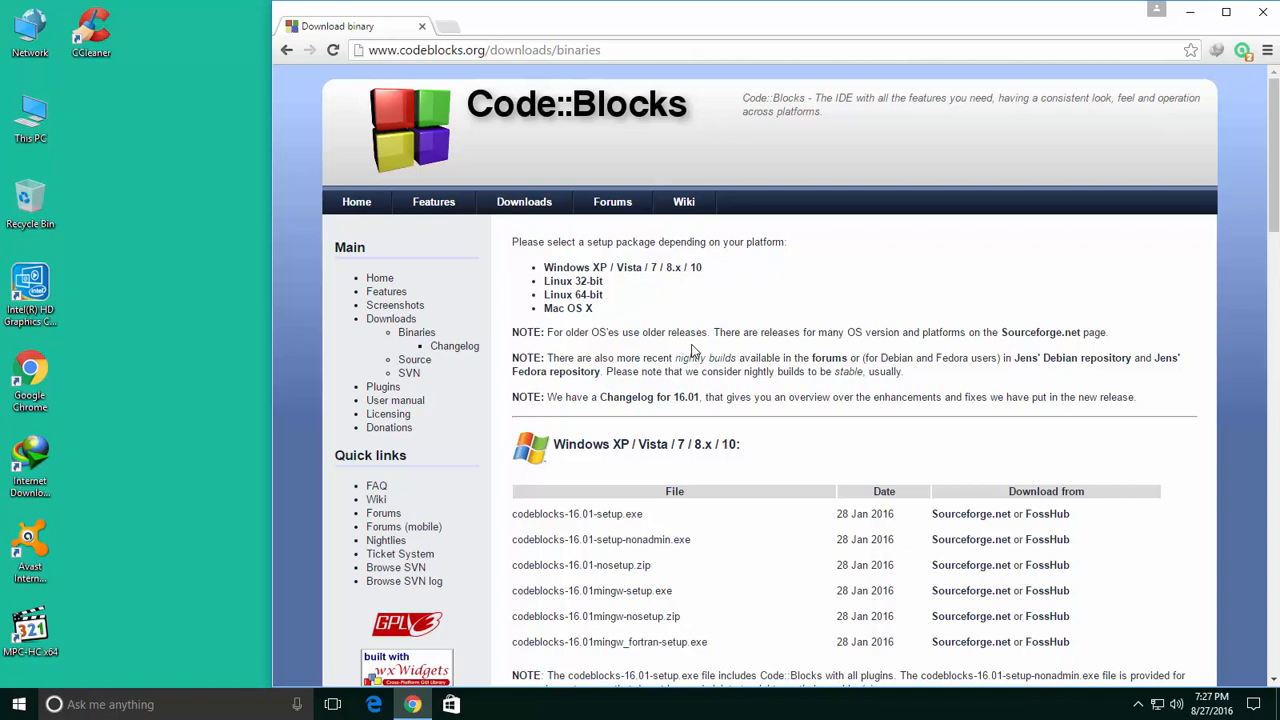
pyautogui.scroll(-20, 645, 335)
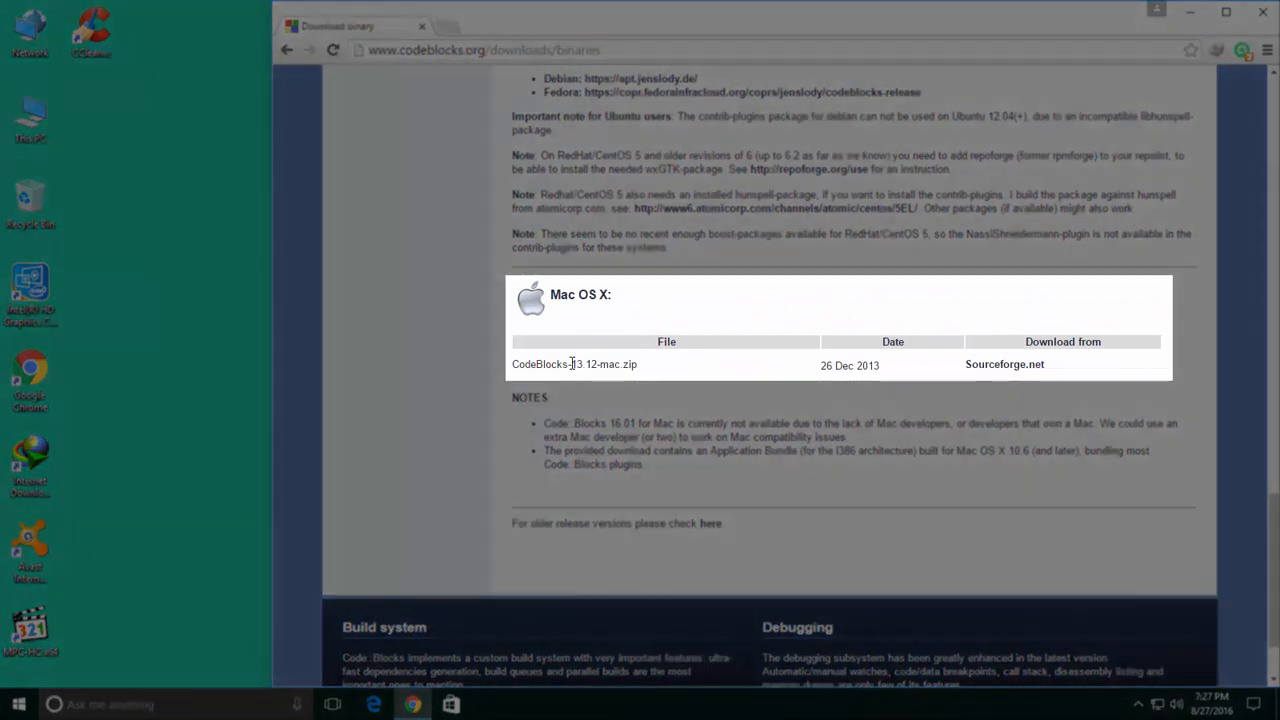
pyautogui.moveTo(571, 364); pyautogui.dragTo(590, 364)
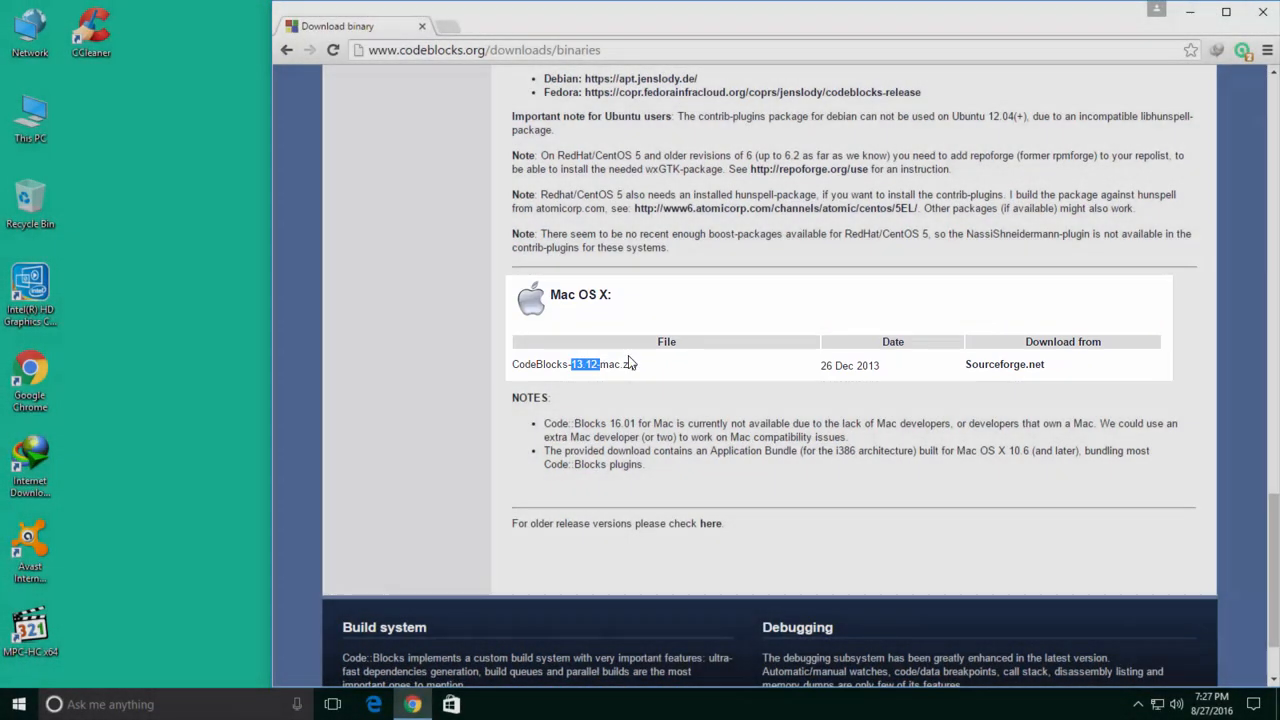
pyautogui.scroll(15, 590, 364)
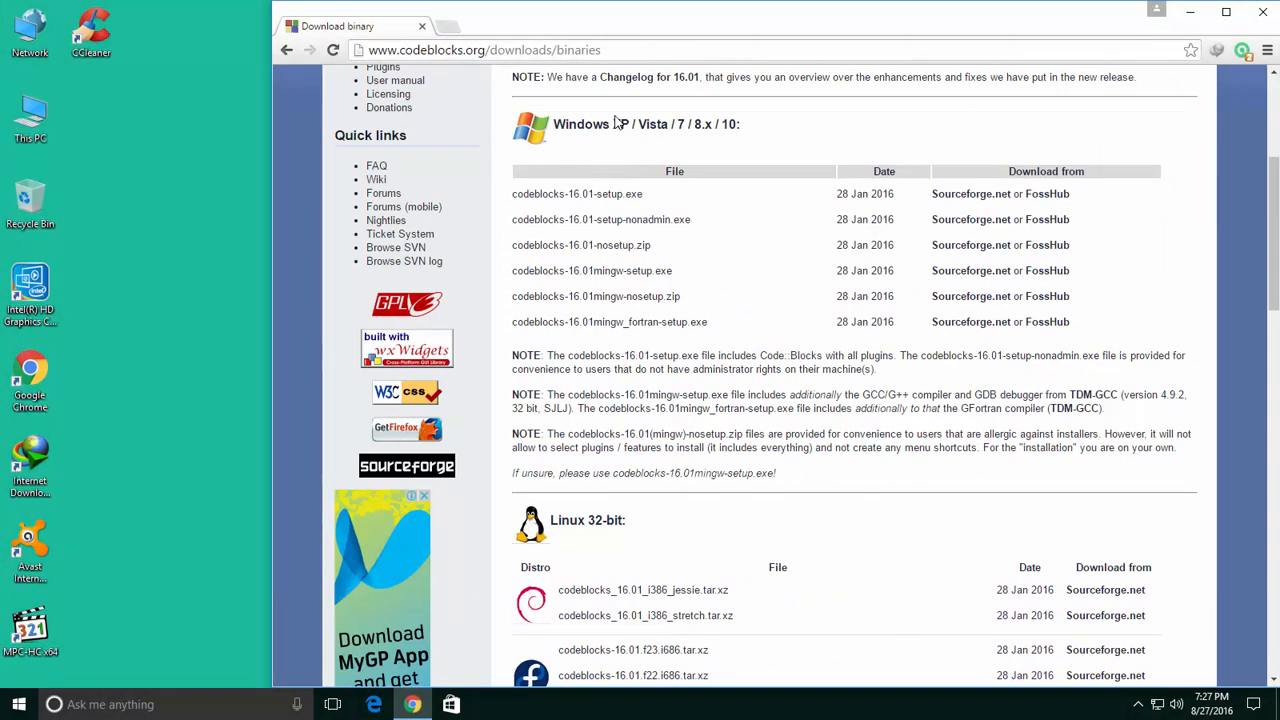
pyautogui.moveTo(628, 124); pyautogui.dragTo(765, 118)
pyautogui.click(712, 122)
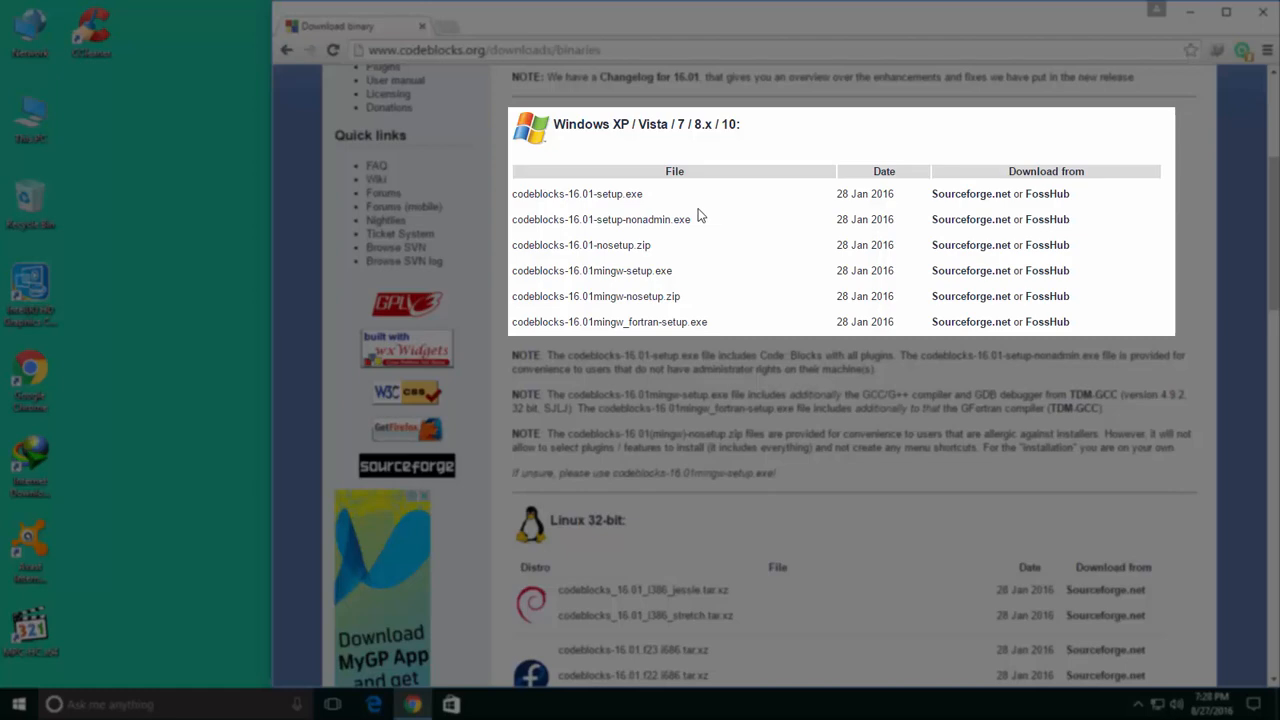
pyautogui.moveTo(695, 199); pyautogui.dragTo(660, 267)
pyautogui.click(720, 223)
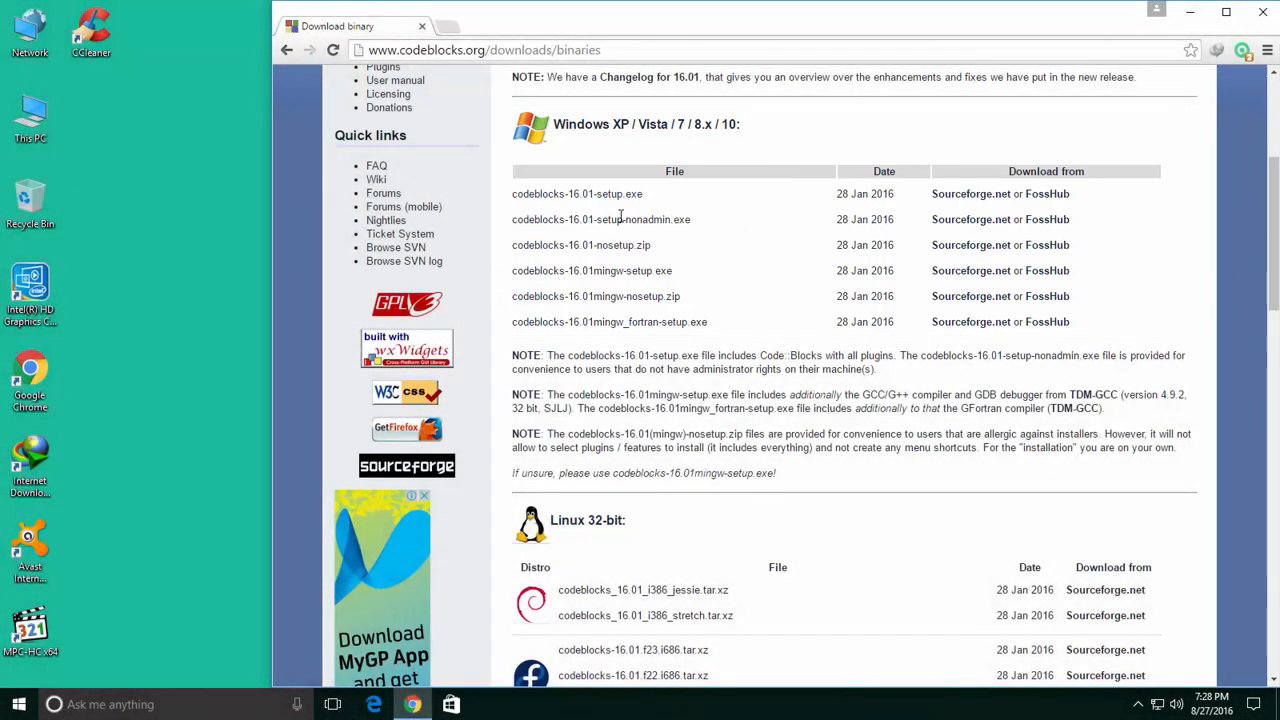
pyautogui.moveTo(510, 358); pyautogui.dragTo(684, 434)
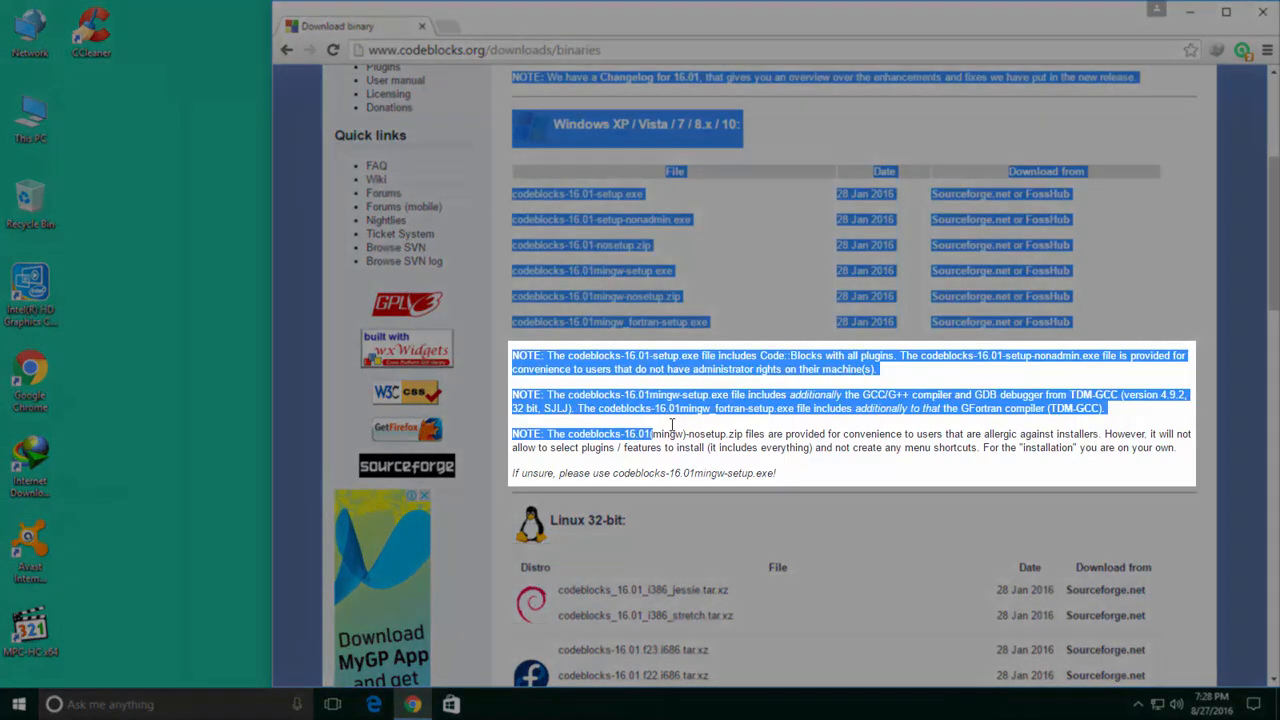
pyautogui.click(835, 450)
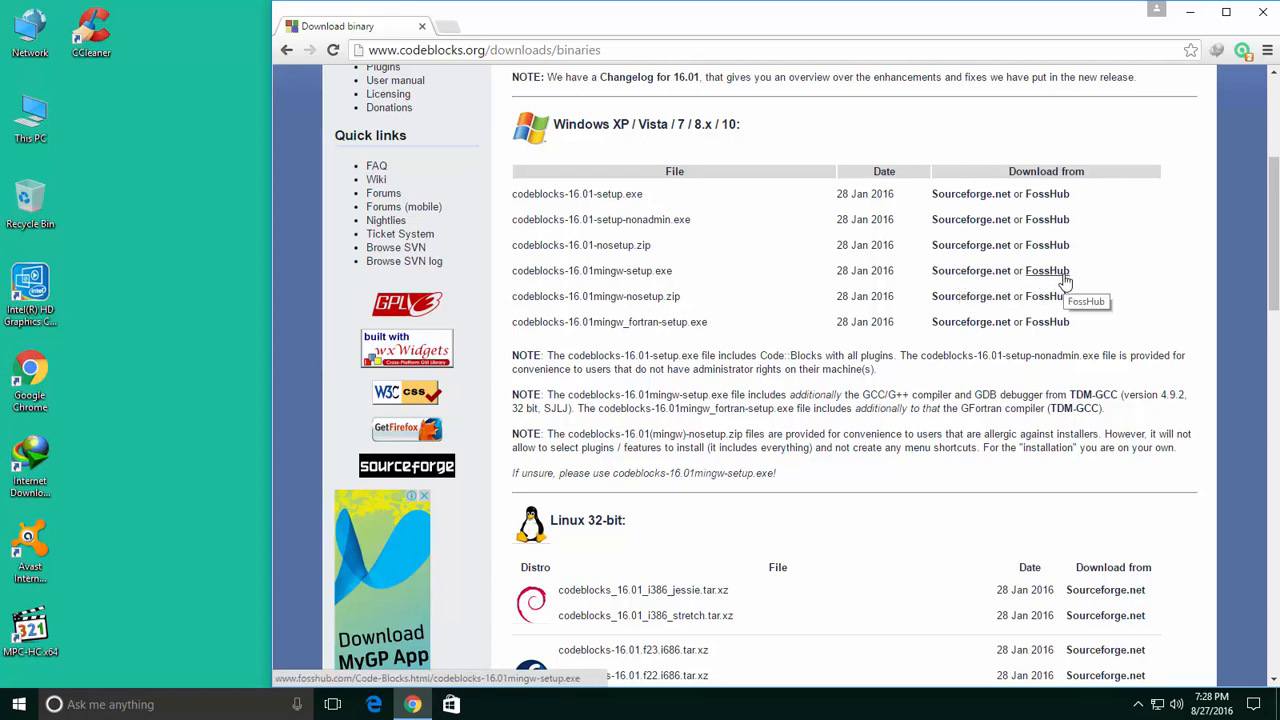
# Open the Sourceforge.net link for codeblocks-16.01mingw-setup.exe in a new tab.
pyautogui.rightClick(957, 276)
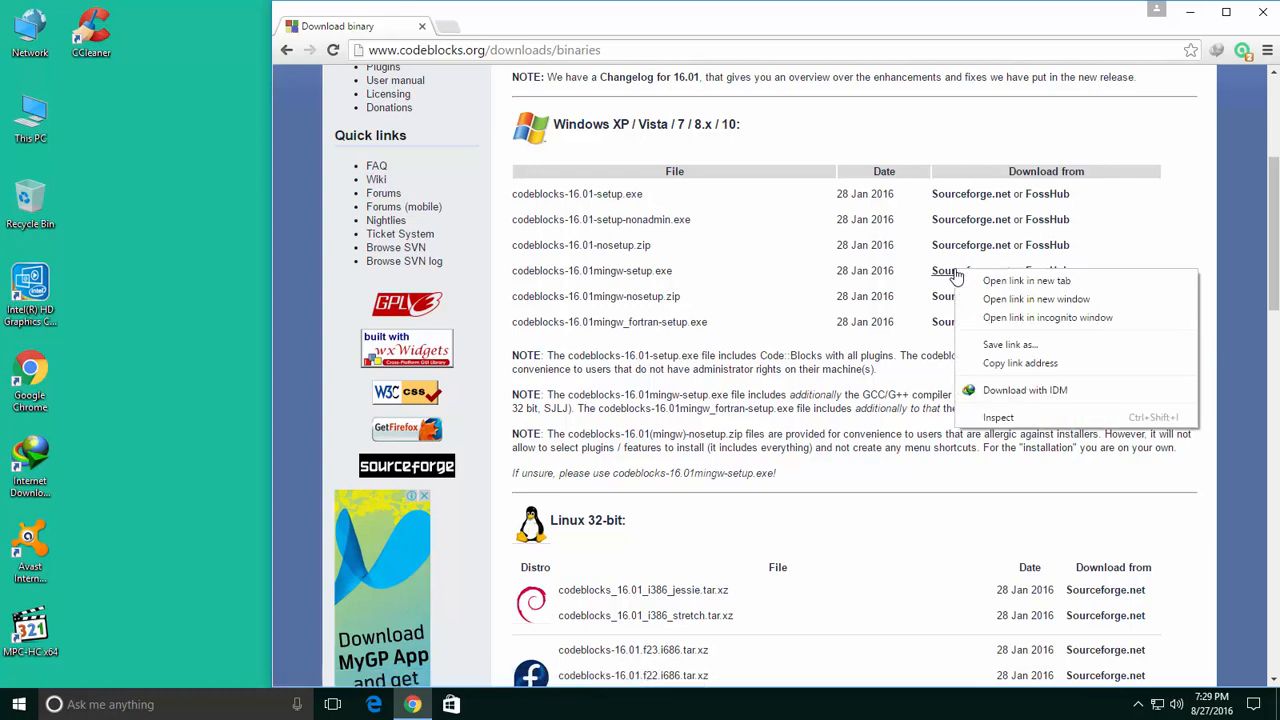
pyautogui.click(970, 287)
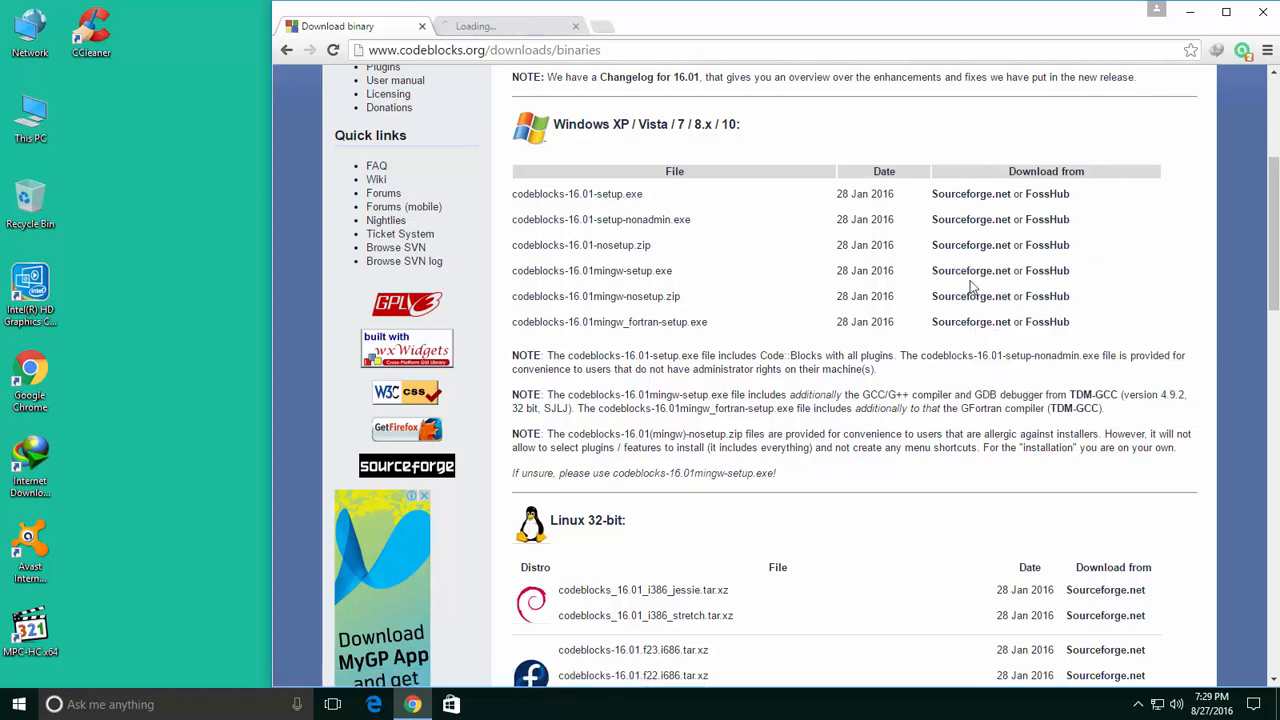
pyautogui.click(477, 30)
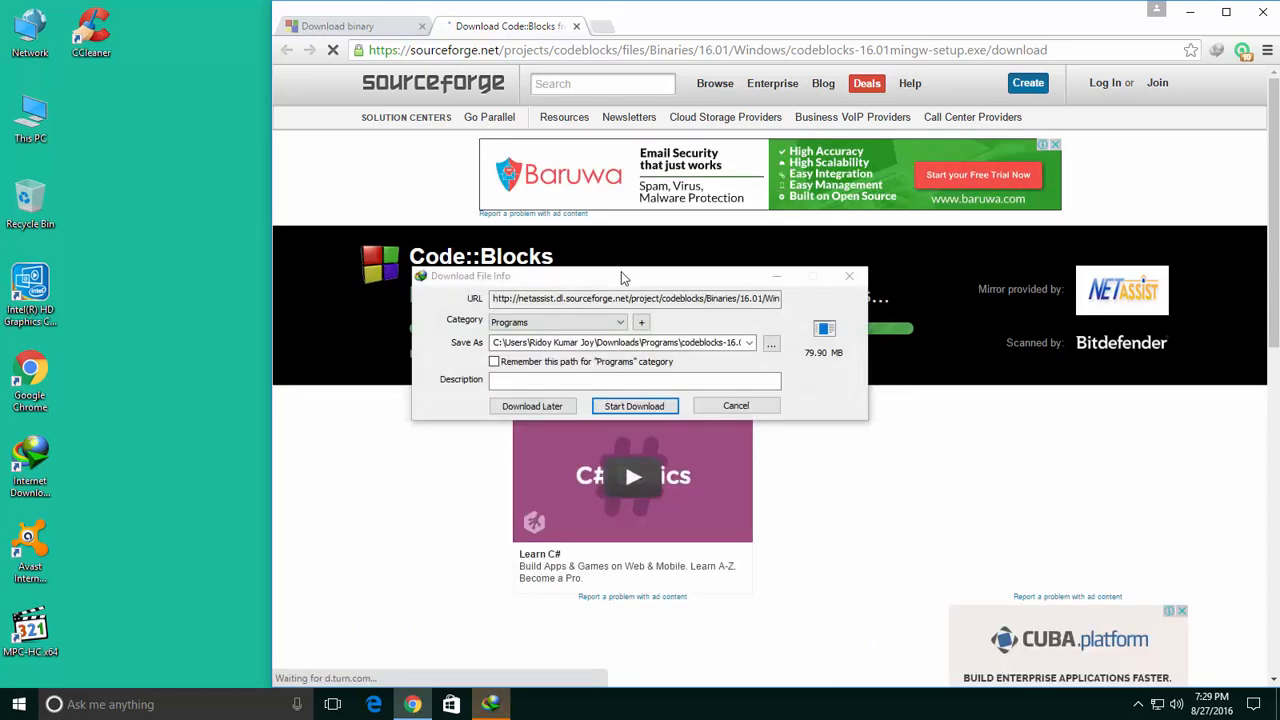
# Reposition the 79.90 MB IDM download window toward the centre of the SourceForge page.
pyautogui.moveTo(597, 277); pyautogui.dragTo(371, 206)
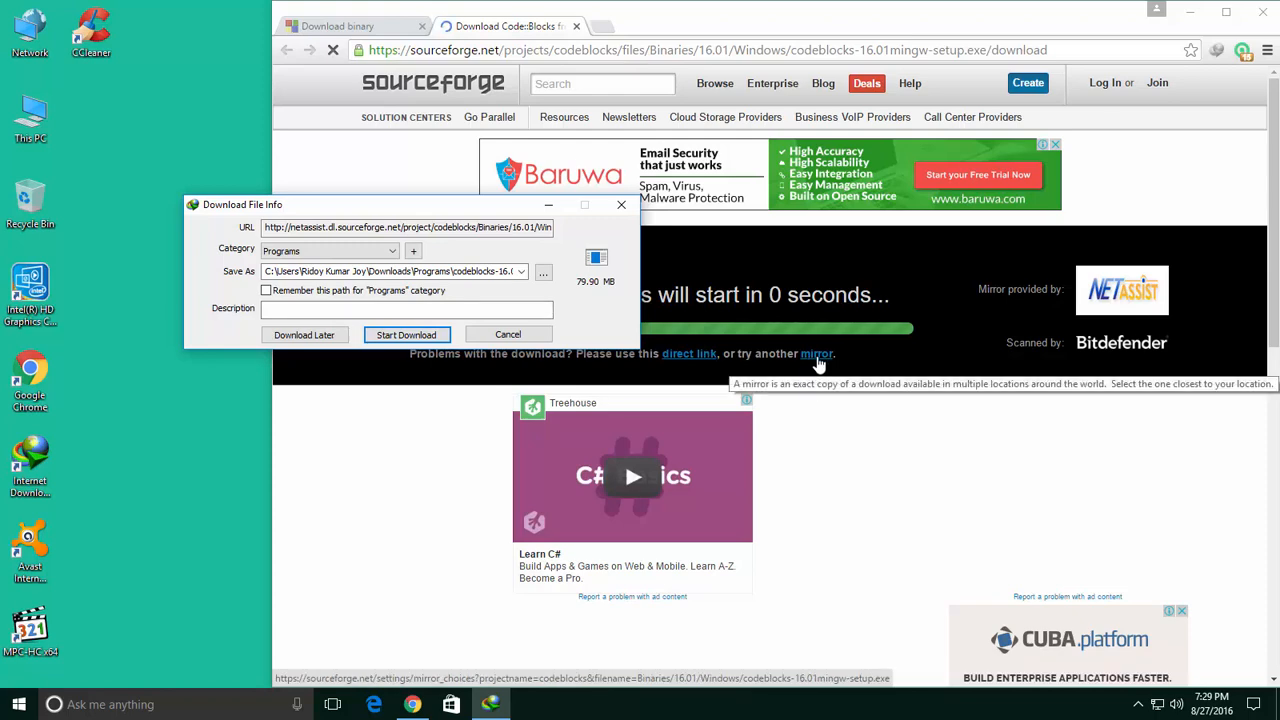
pyautogui.click(378, 29)
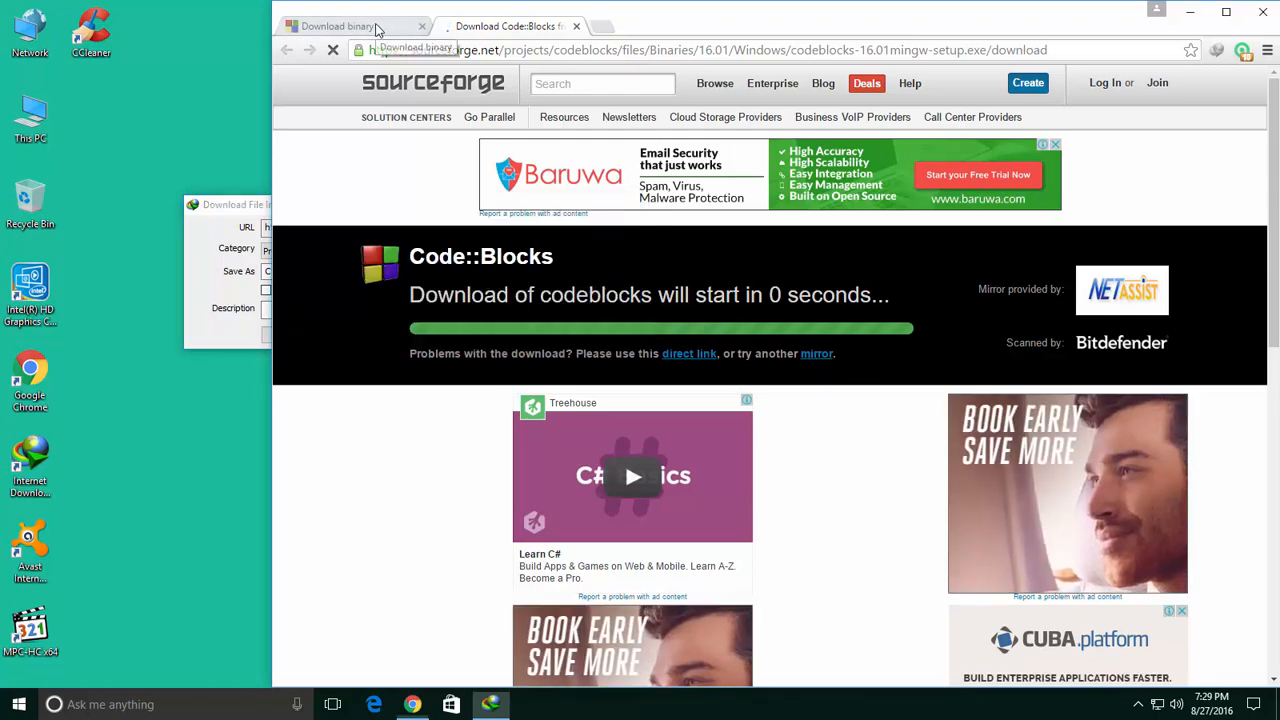
pyautogui.click(376, 29)
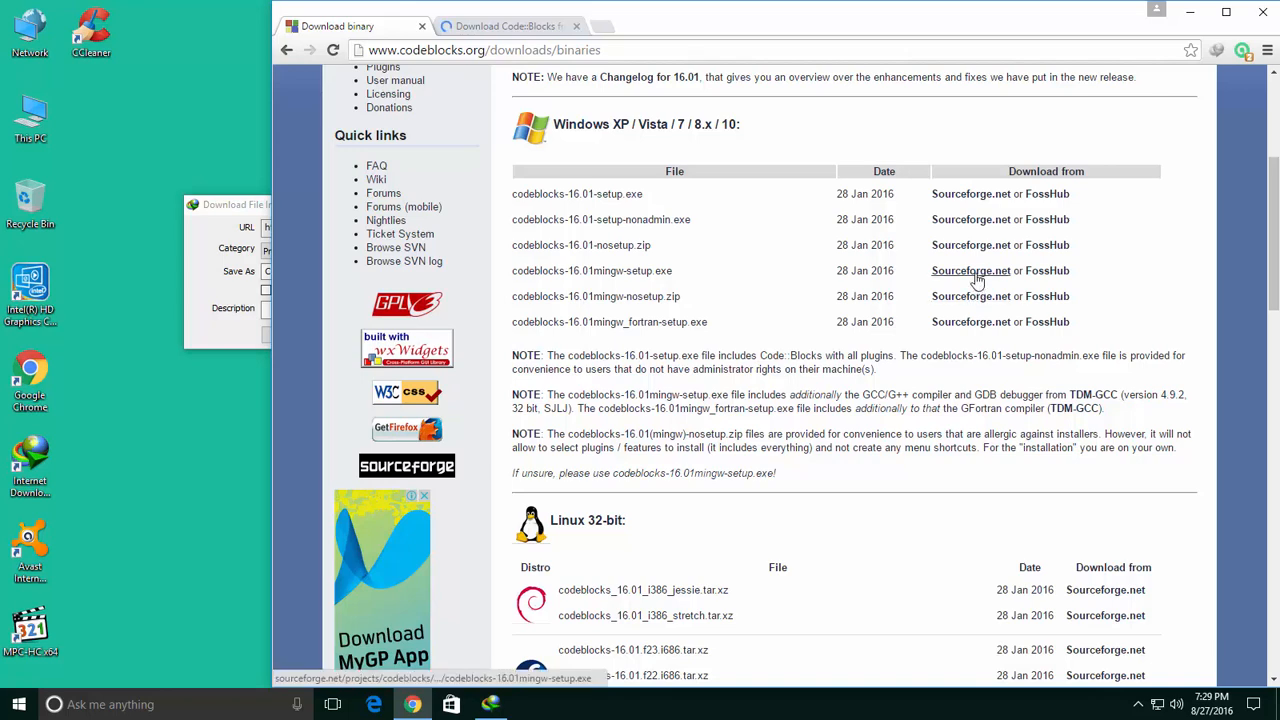
pyautogui.click(455, 30)
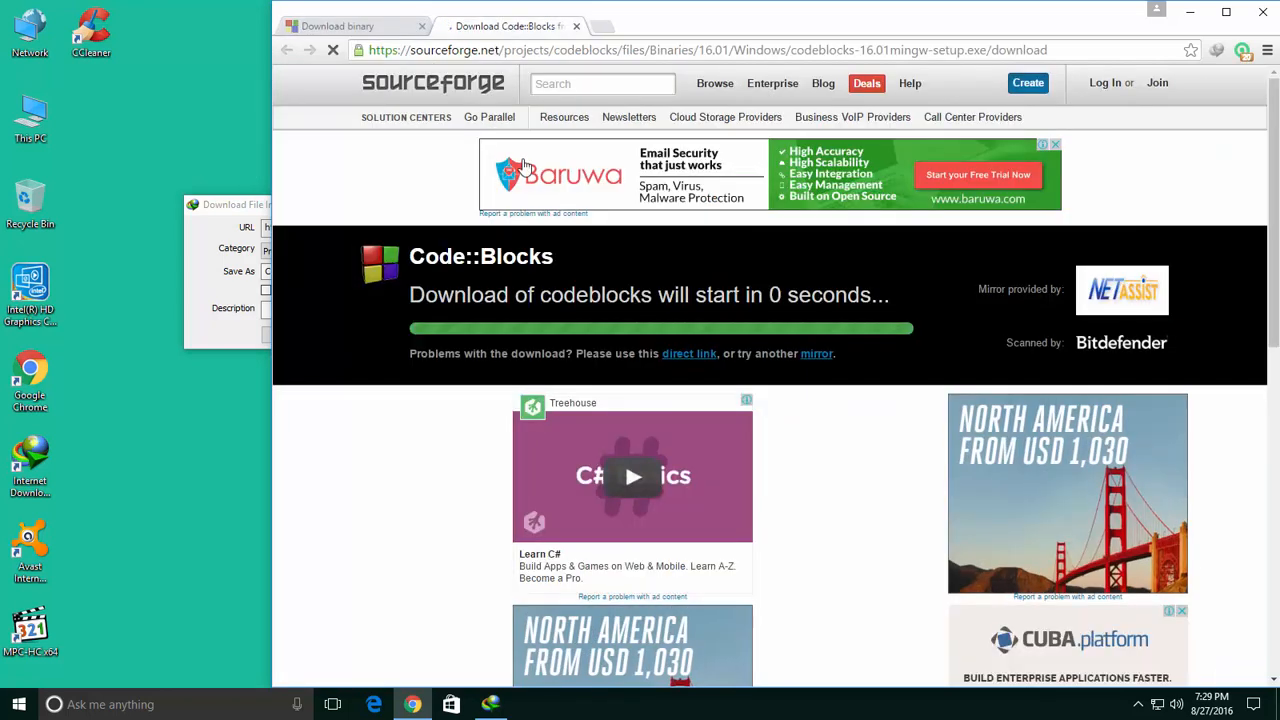
pyautogui.click(257, 206)
pyautogui.moveTo(301, 206); pyautogui.dragTo(509, 212)
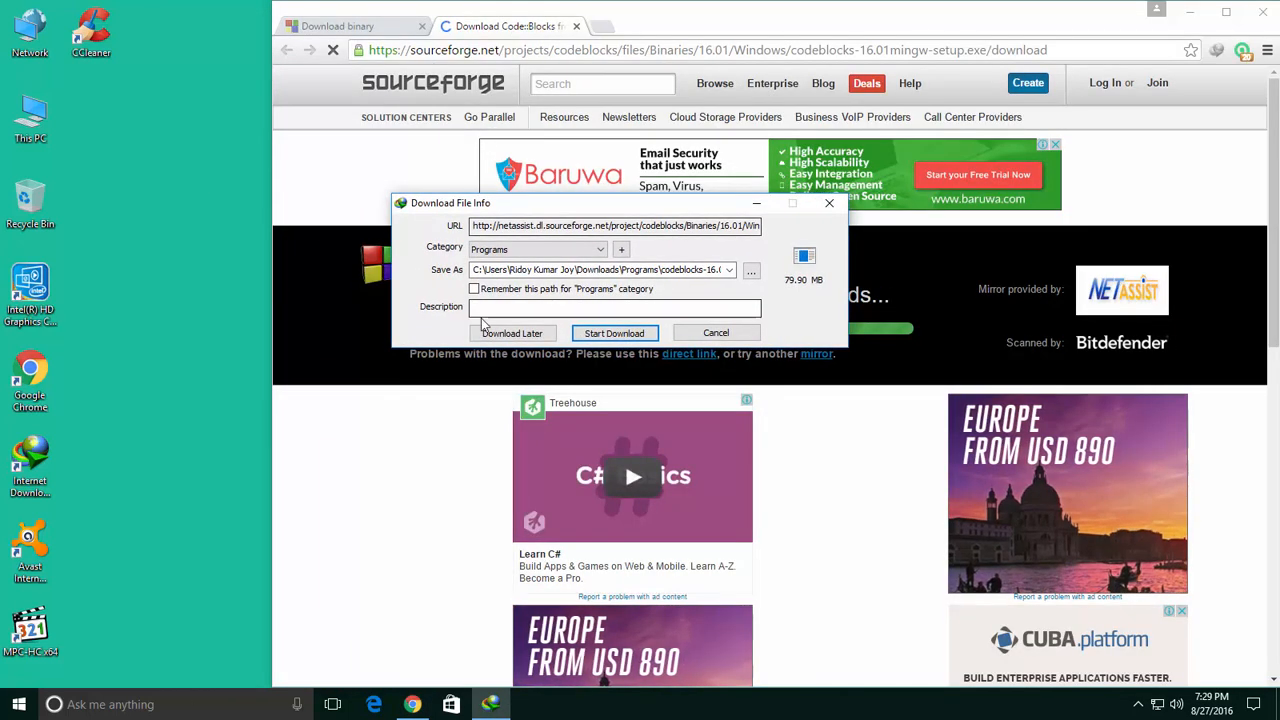
# Browse to the Desktop as the save folder for codeblocks-16.01mingw-setup.
pyautogui.click(752, 274)
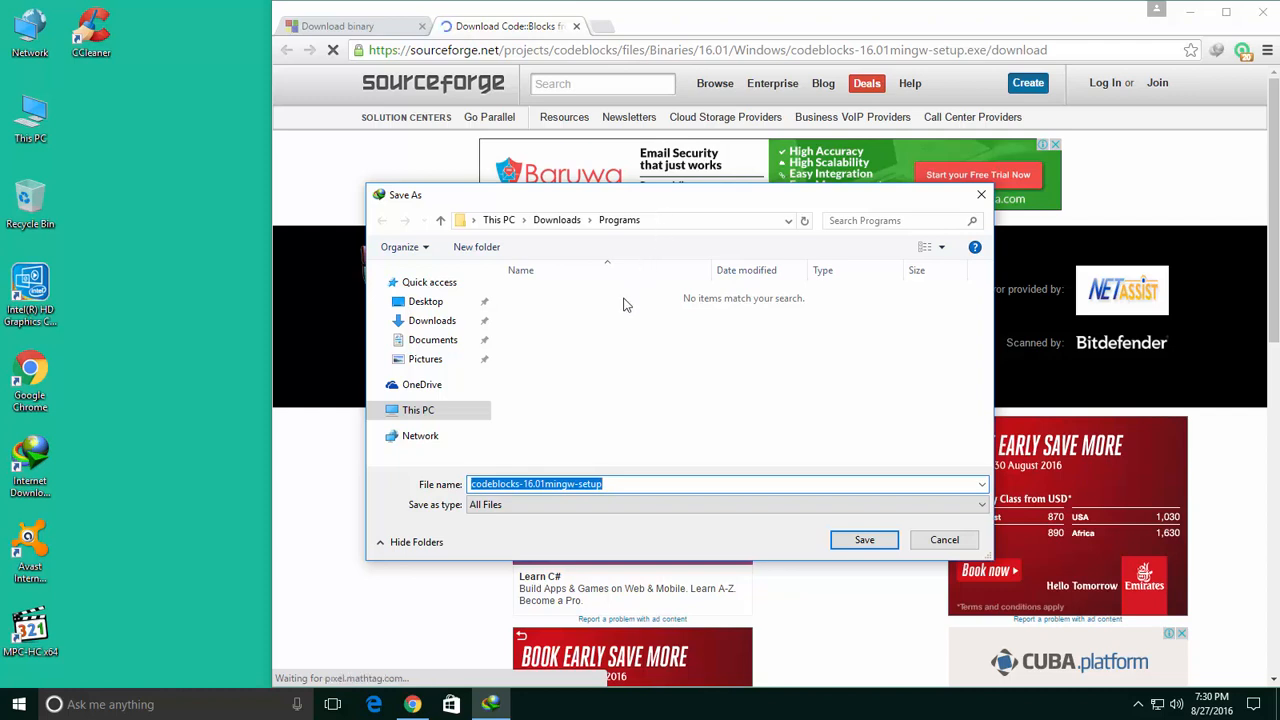
pyautogui.click(403, 418)
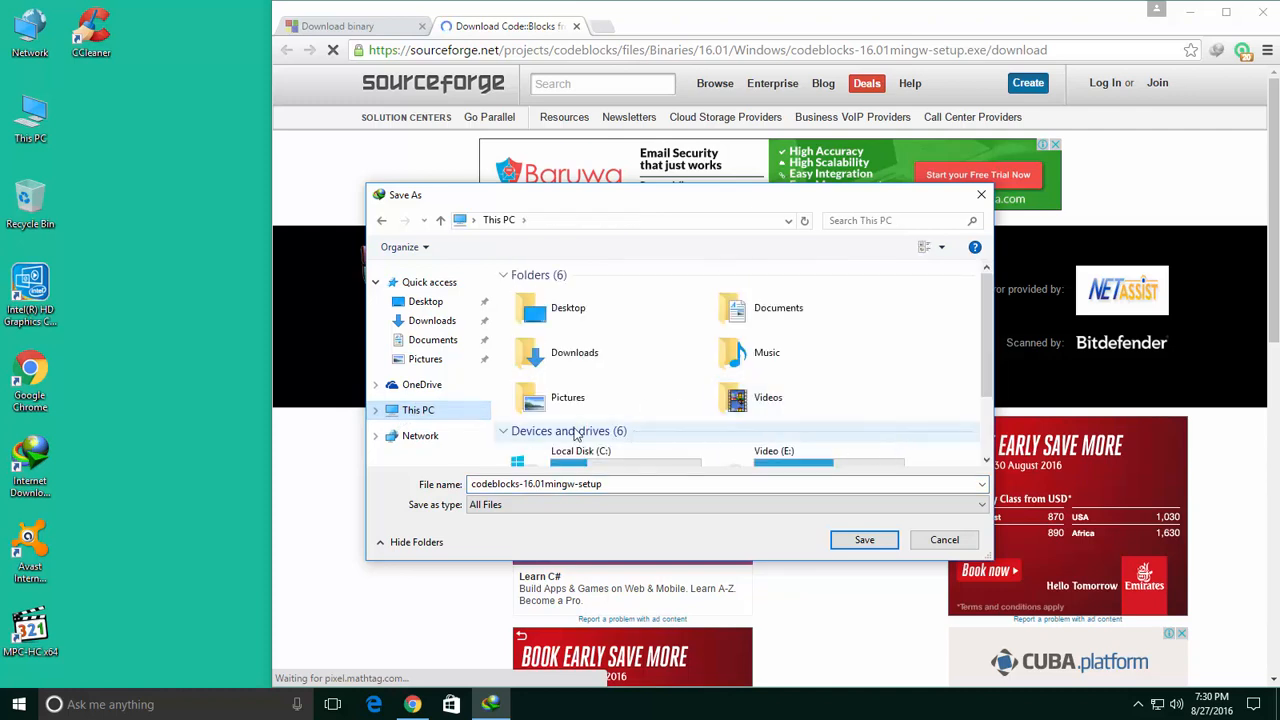
pyautogui.click(405, 302)
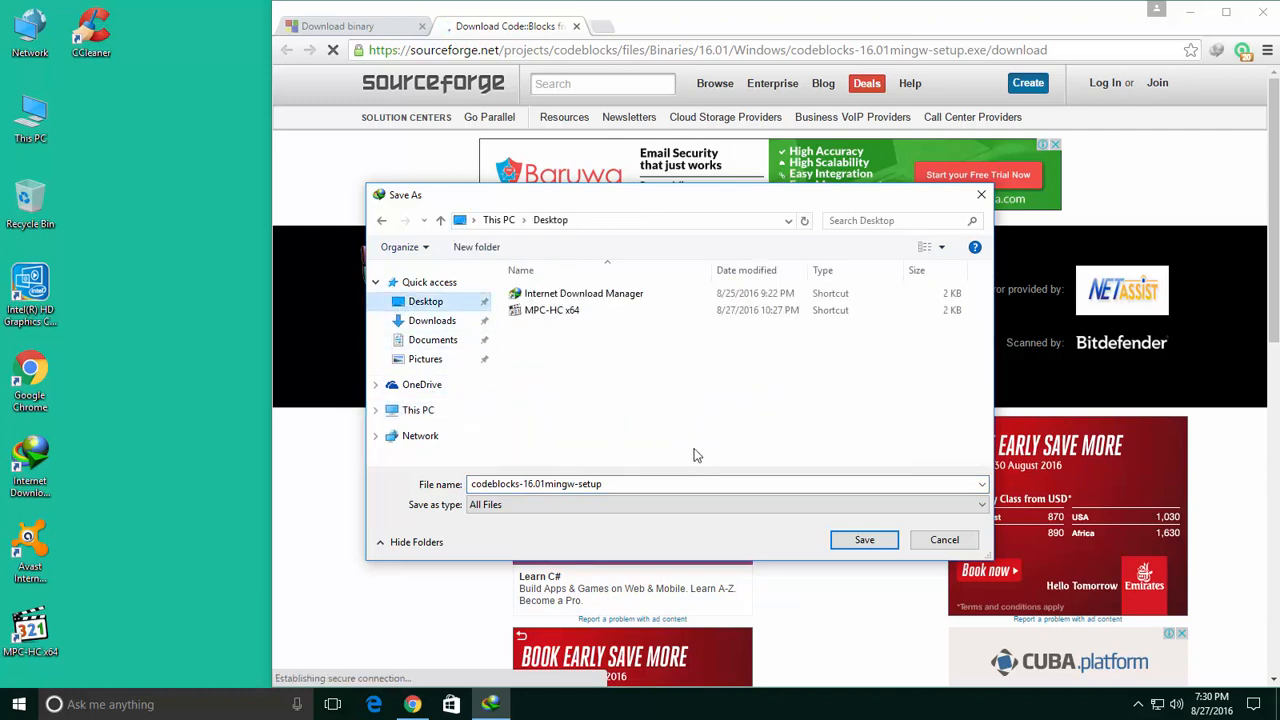
# Confirm the Desktop path and download the Code::Blocks installer.
pyautogui.click(864, 541)
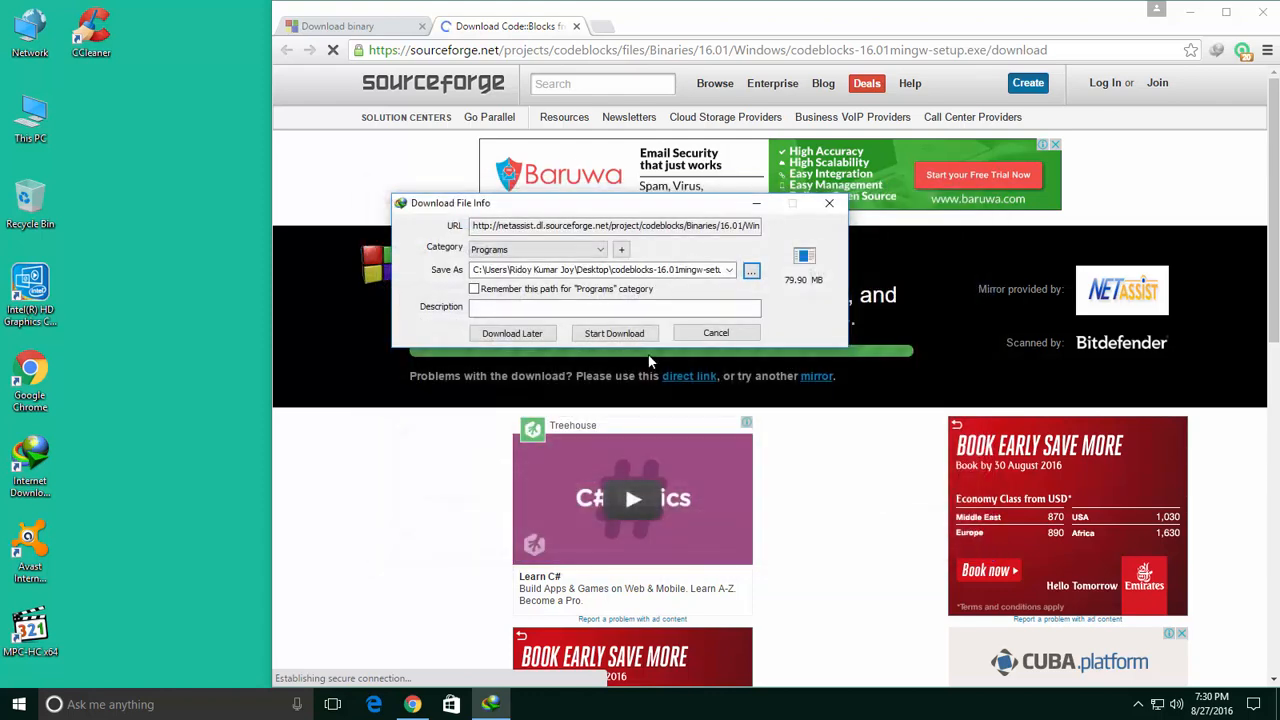
pyautogui.click(606, 334)
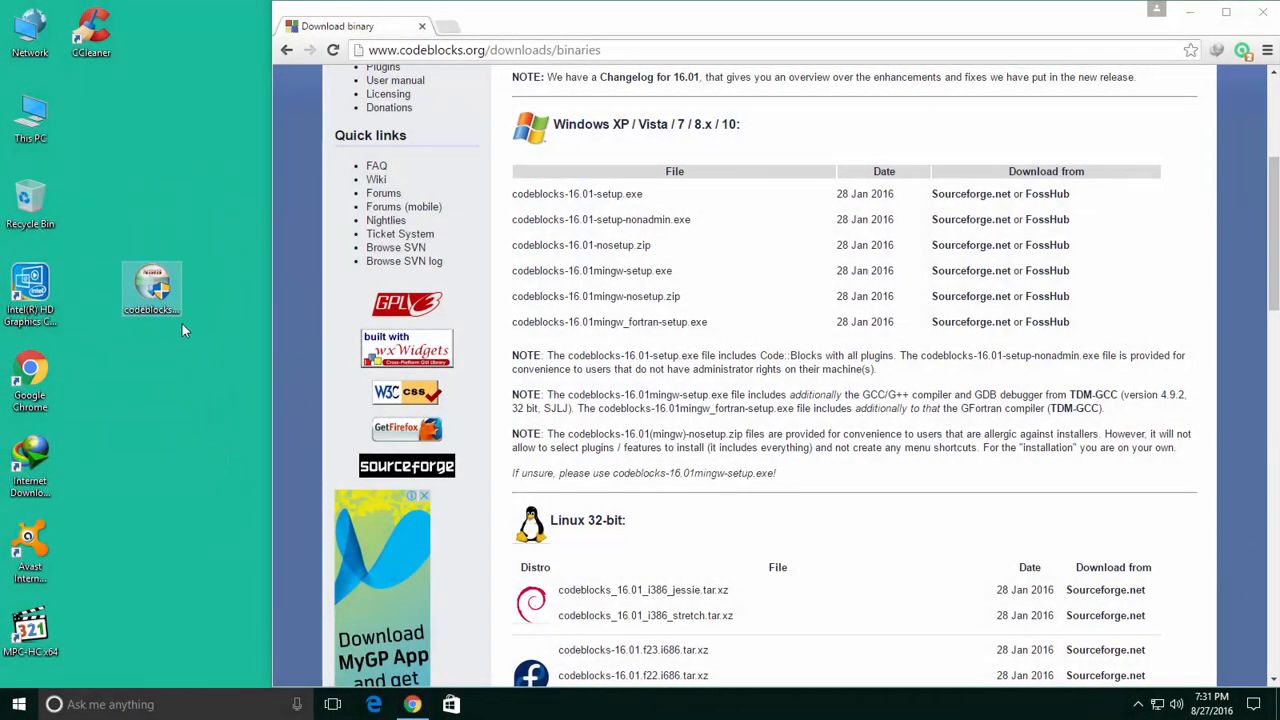
# Close Chrome, refresh the desktop and launch the downloaded codeblocks setup file.
pyautogui.click(170, 314)
pyautogui.click(1263, 16)
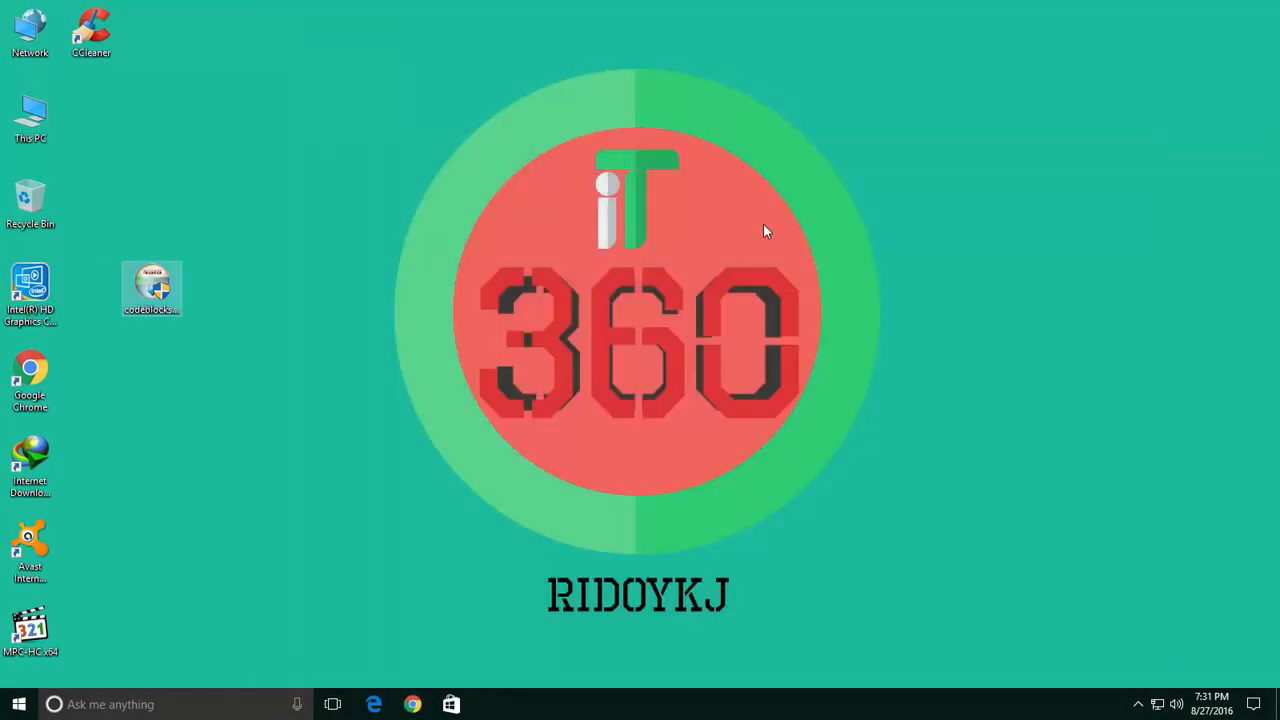
pyautogui.rightClick(440, 70)
pyautogui.click(470, 111)
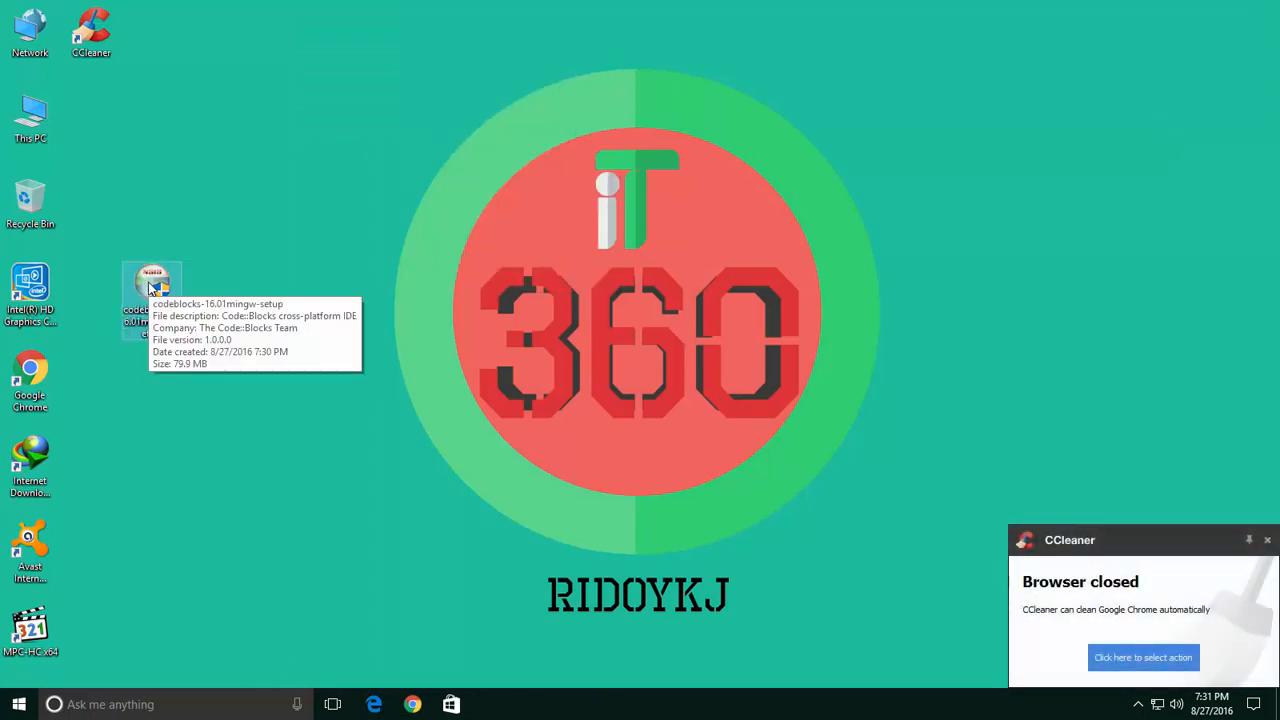
pyautogui.doubleClick(150, 286)
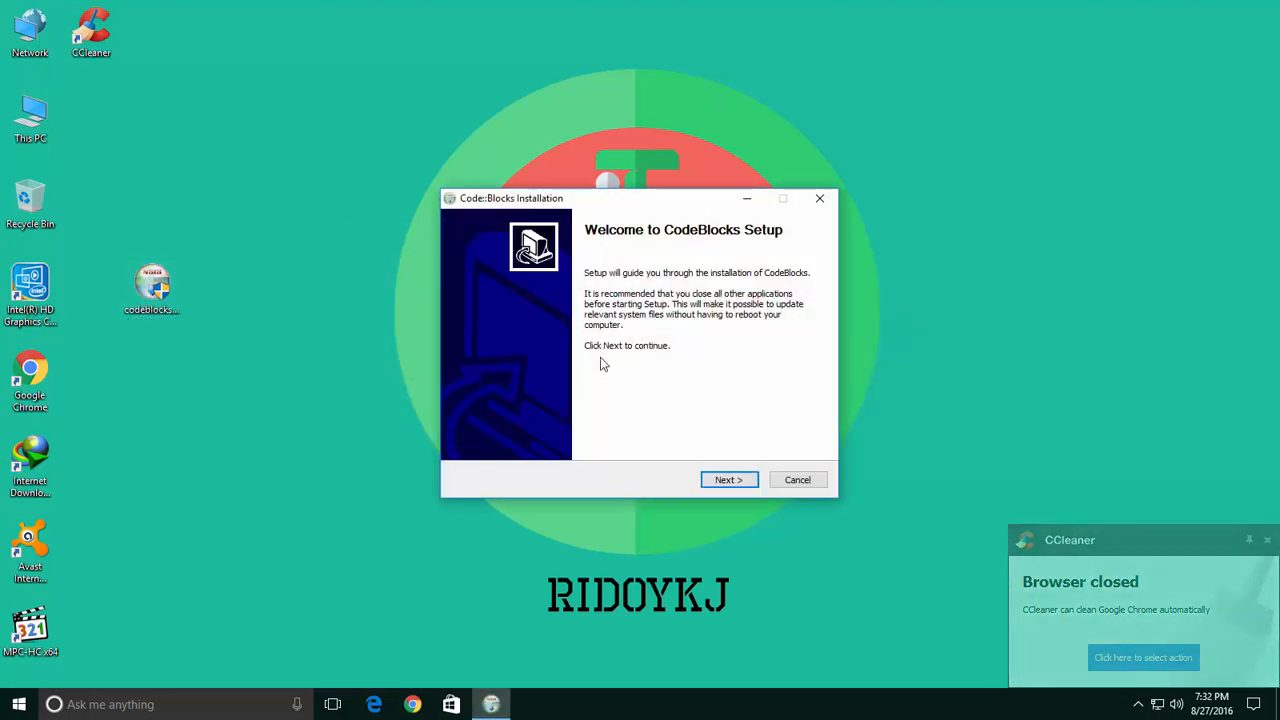
# Accept the licence and install all components to C:\Program Files (x86)\CodeBlocks.
pyautogui.click(735, 485)
pyautogui.click(735, 484)
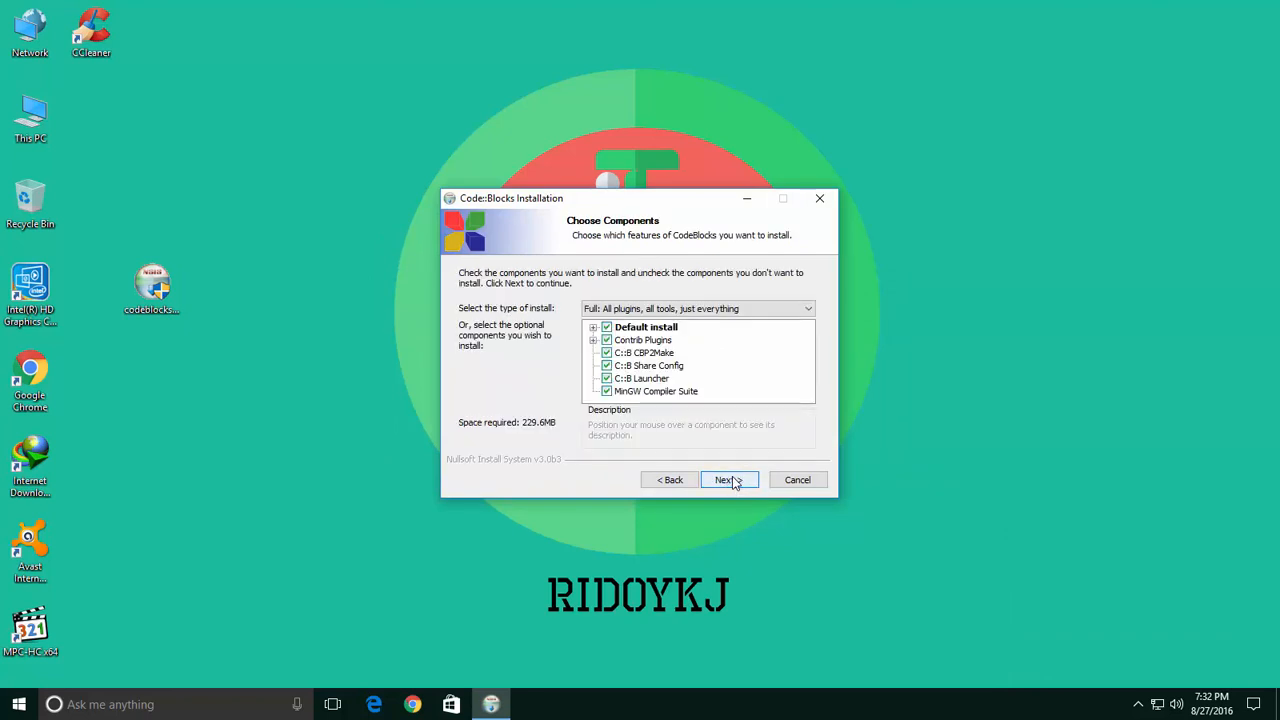
pyautogui.click(735, 481)
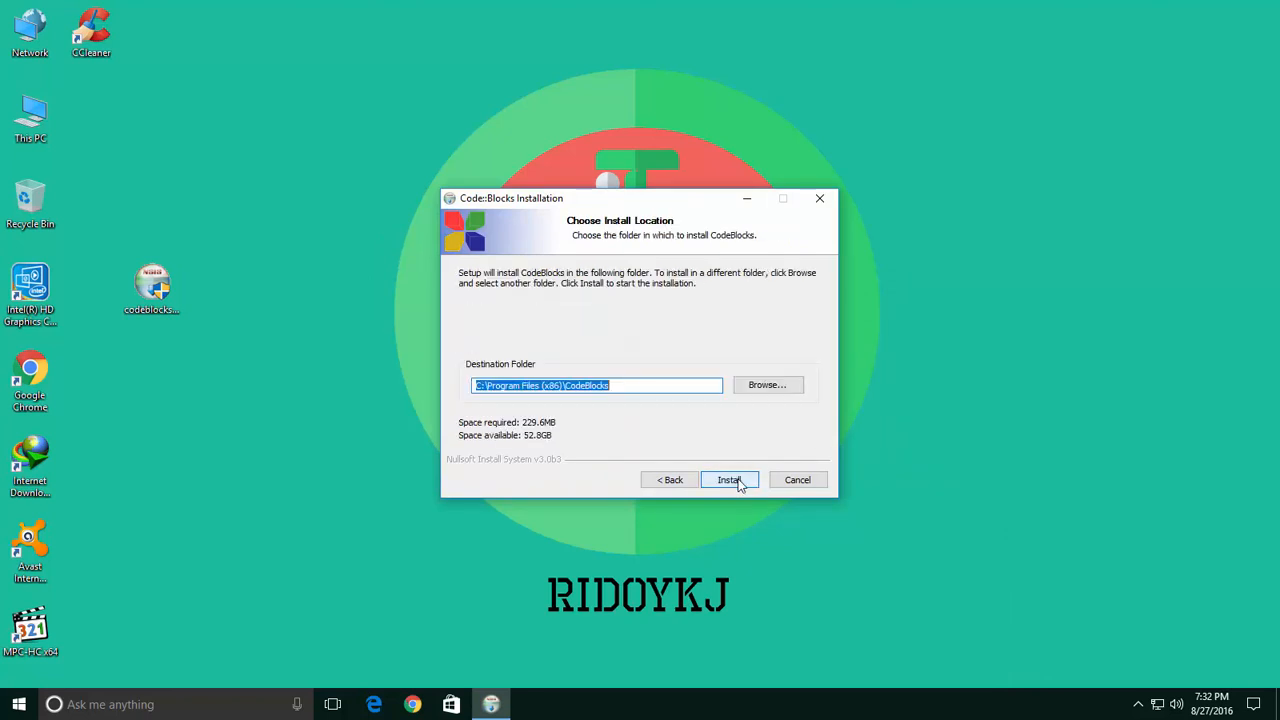
pyautogui.click(766, 388)
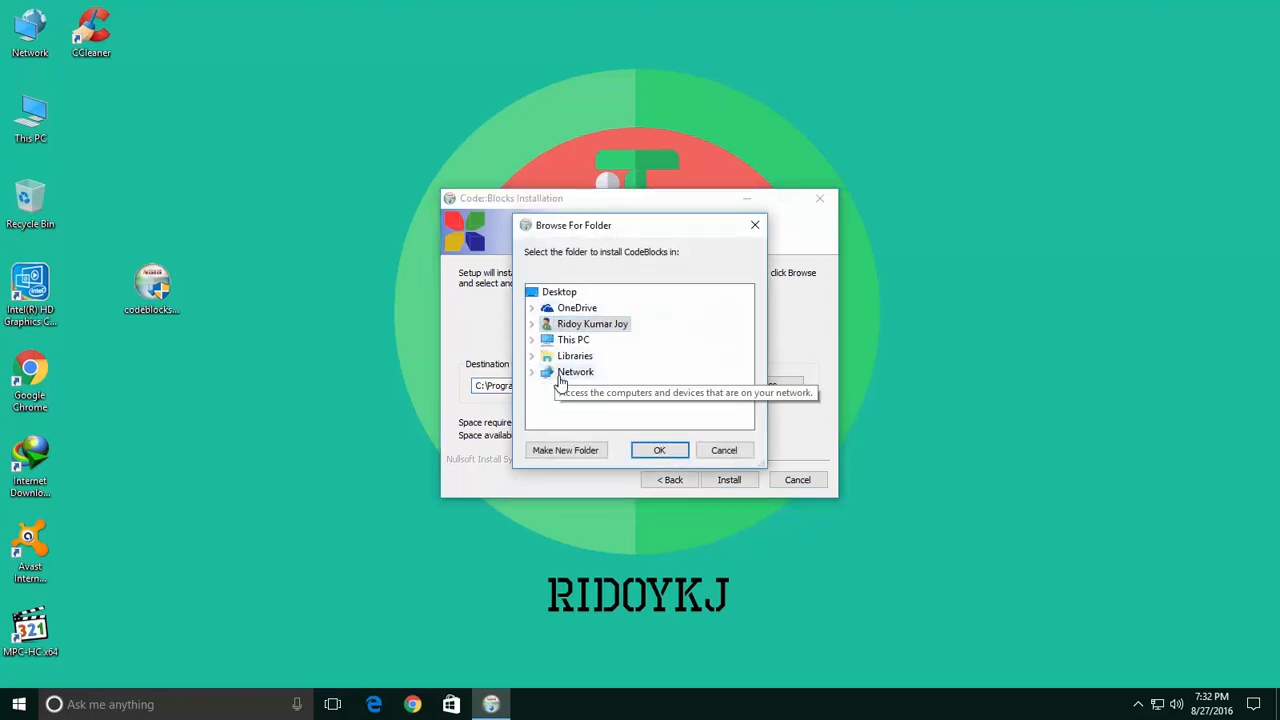
pyautogui.click(754, 228)
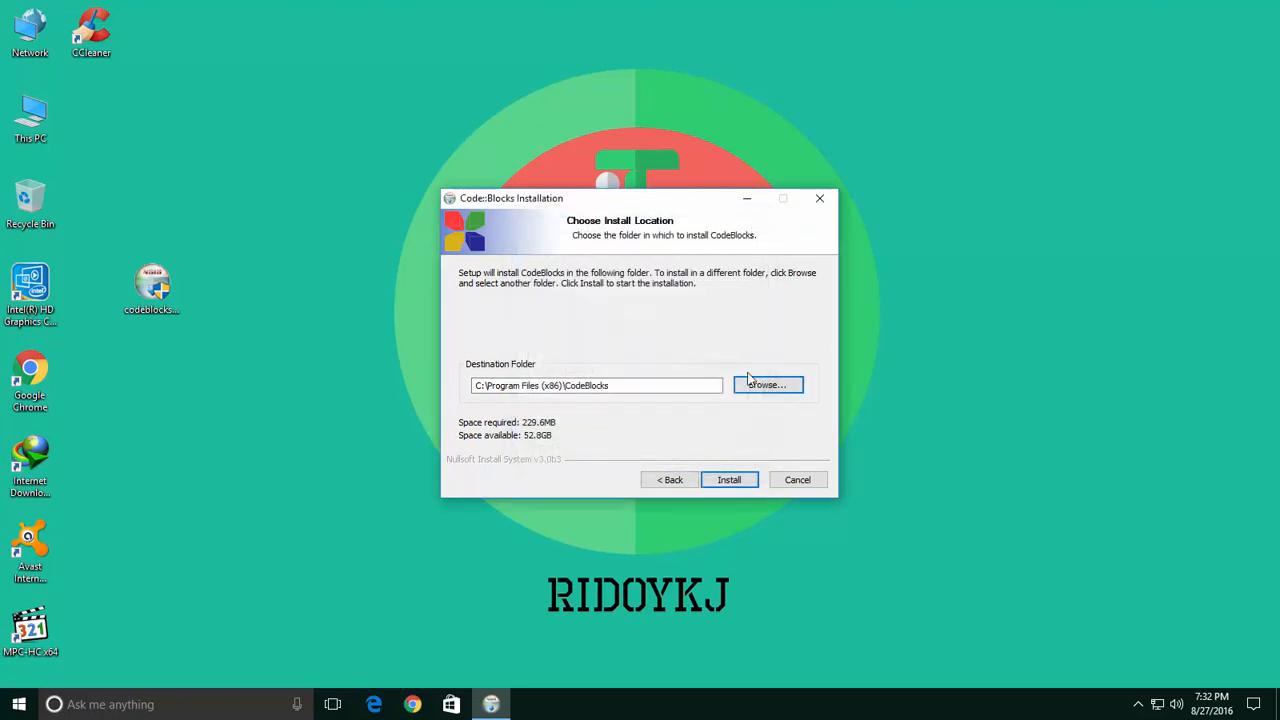
pyautogui.click(731, 481)
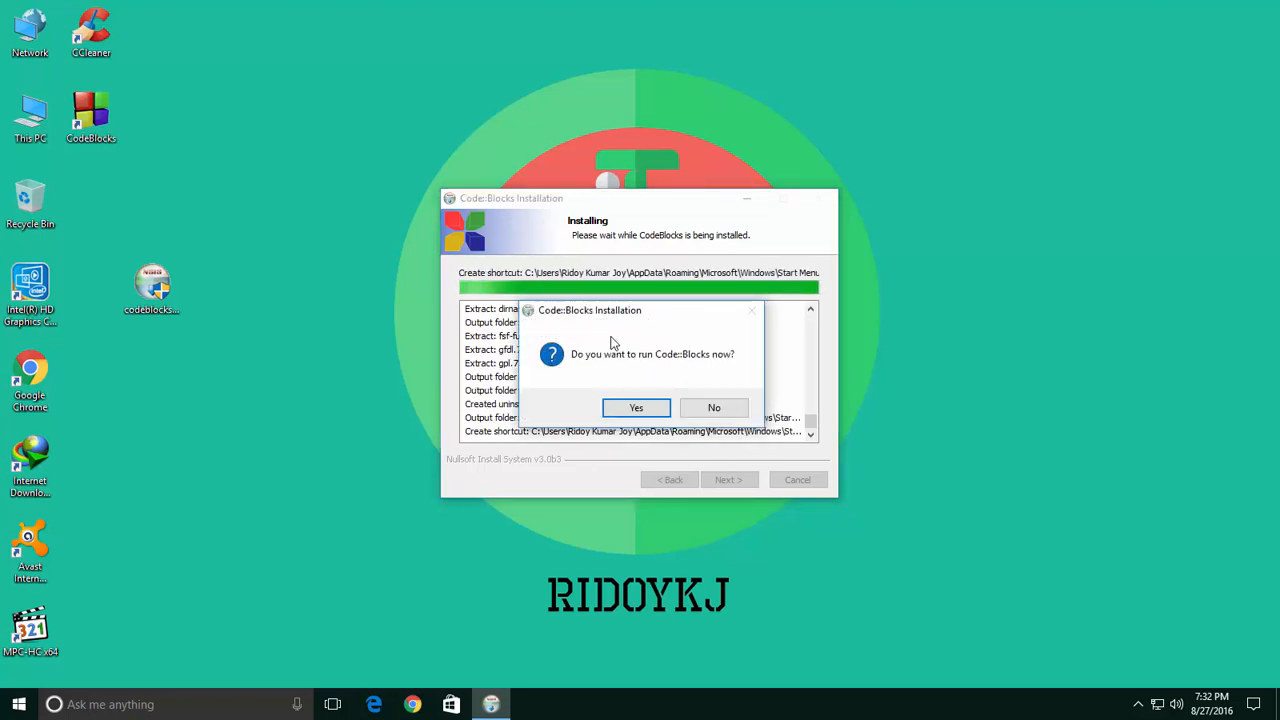
# Choose to run Code::Blocks now and finish the installer.
pyautogui.click(636, 407)
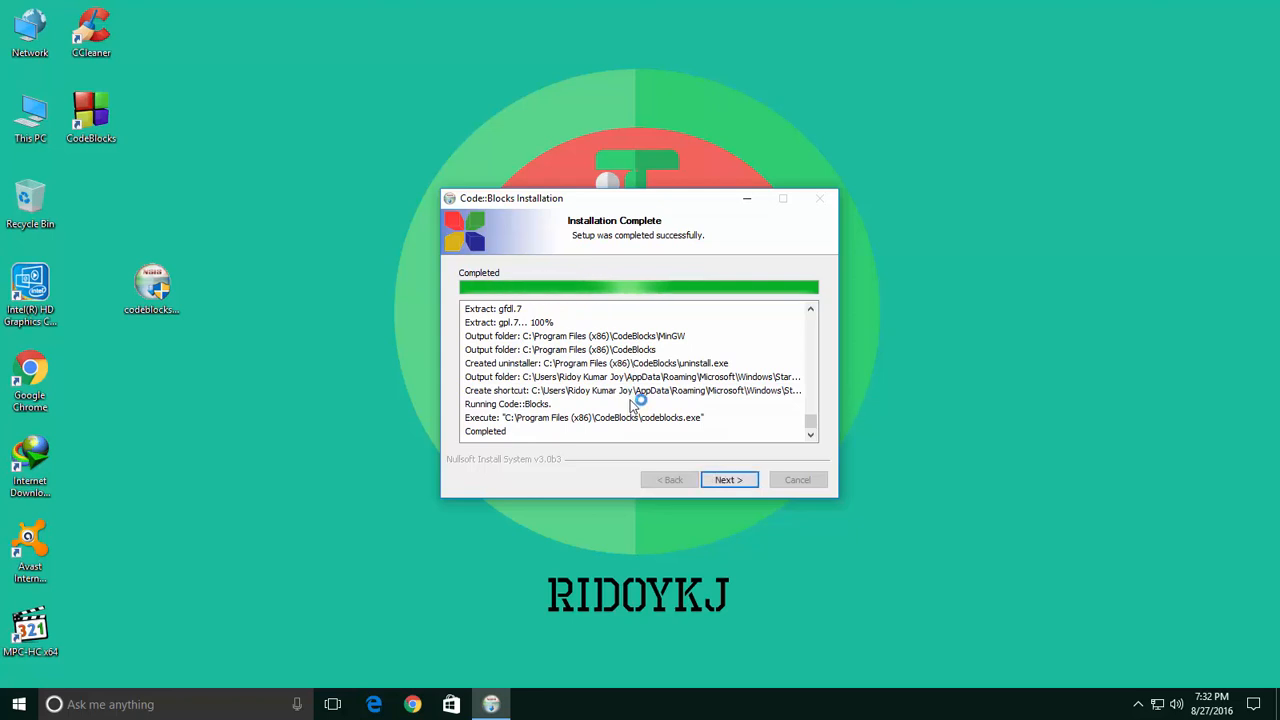
pyautogui.click(580, 199)
pyautogui.click(724, 480)
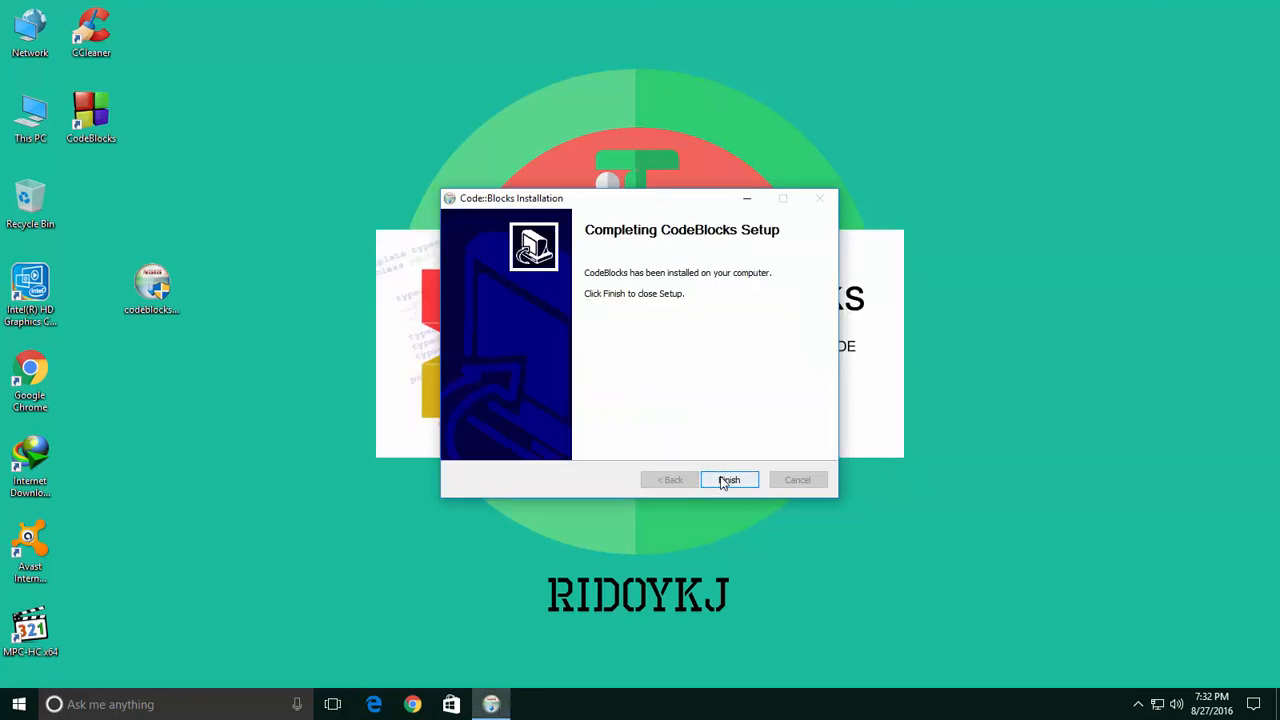
pyautogui.click(725, 479)
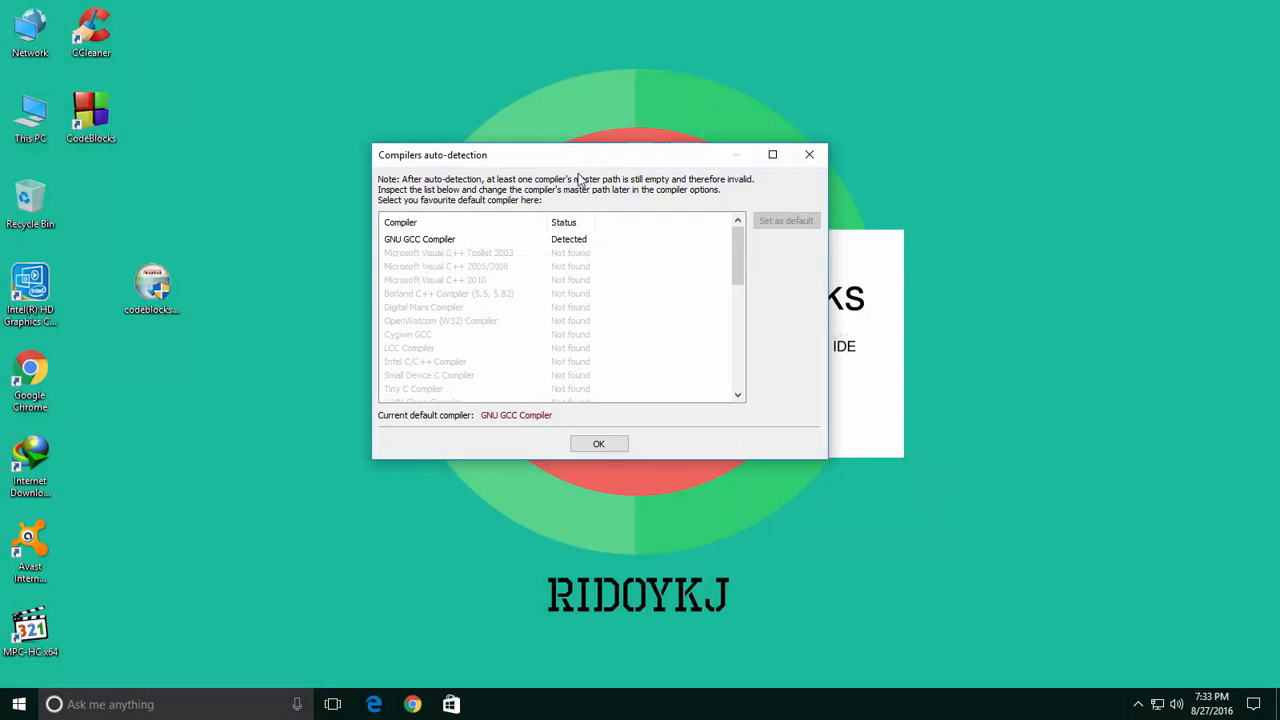
# Accept the auto-detected GNU GCC Compiler as the default compiler.
pyautogui.moveTo(570, 160); pyautogui.dragTo(595, 156)
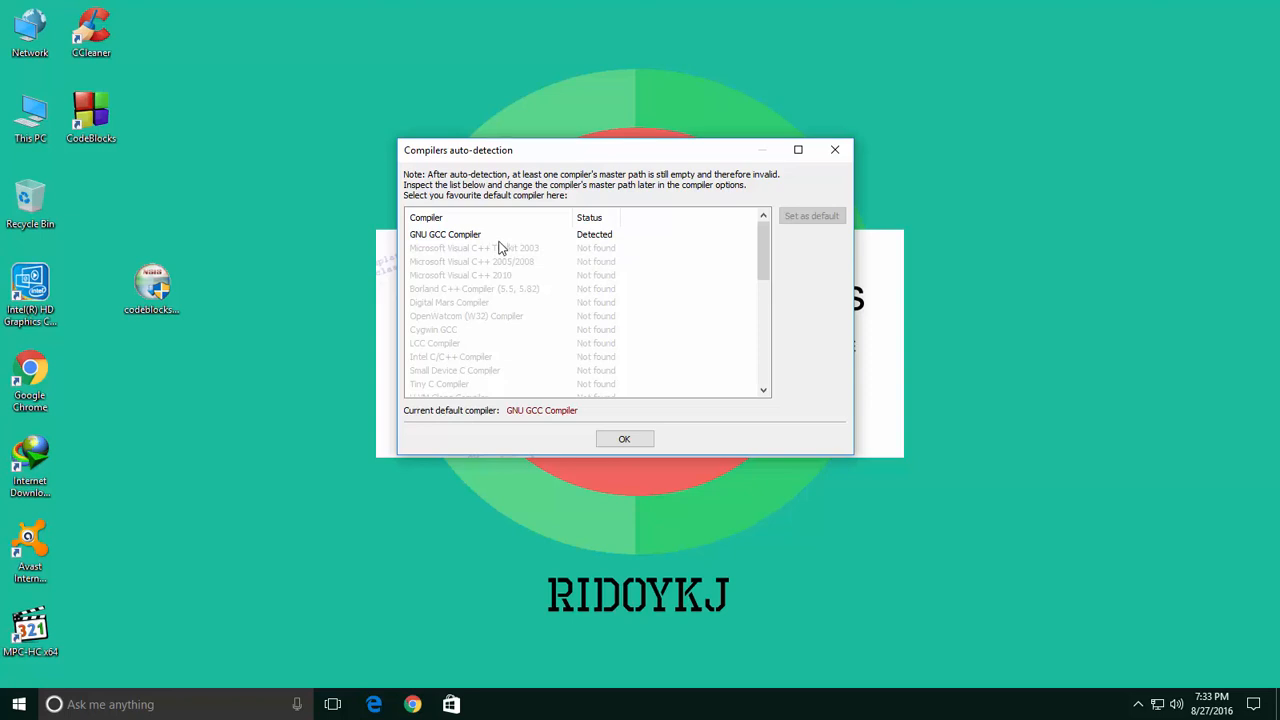
pyautogui.click(624, 440)
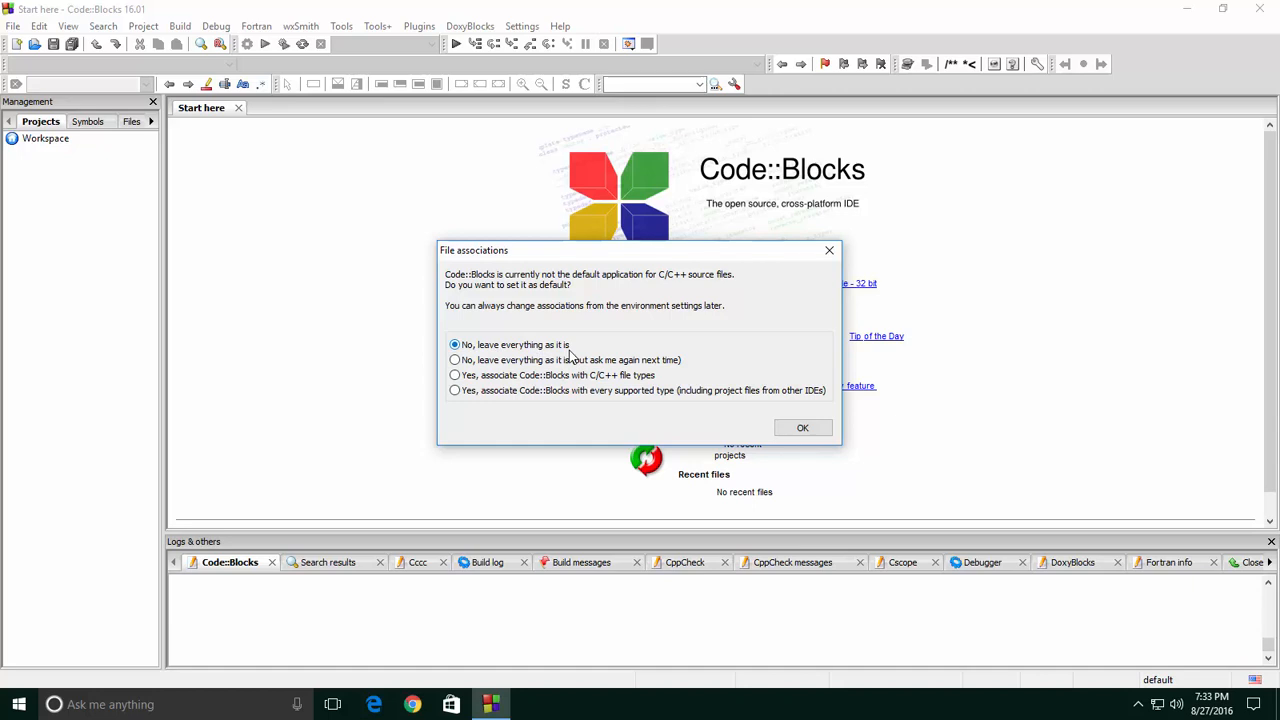
# Choose 'Yes, associate Code::Blocks with C/C++ file types' and confirm.
pyautogui.click(457, 376)
pyautogui.click(800, 425)
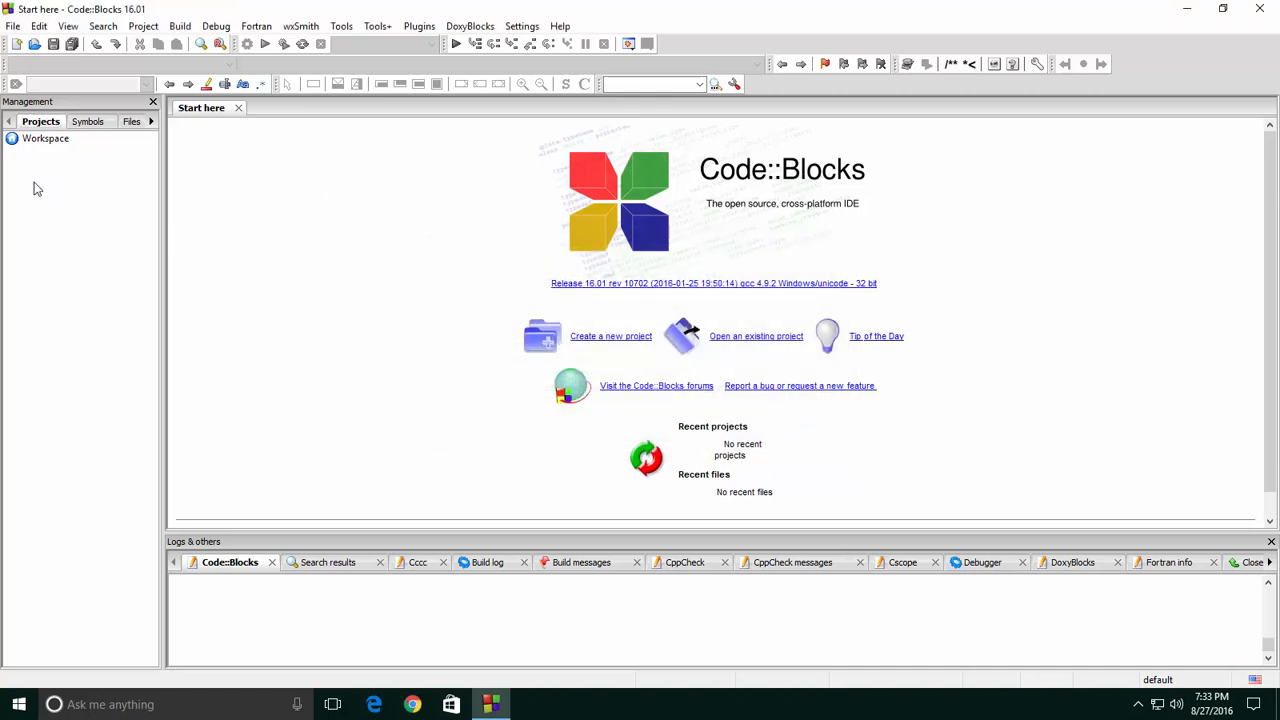
# Create a new empty file and type #include<stdio.h> as its first line.
pyautogui.click(13, 26)
pyautogui.moveTo(85, 49)
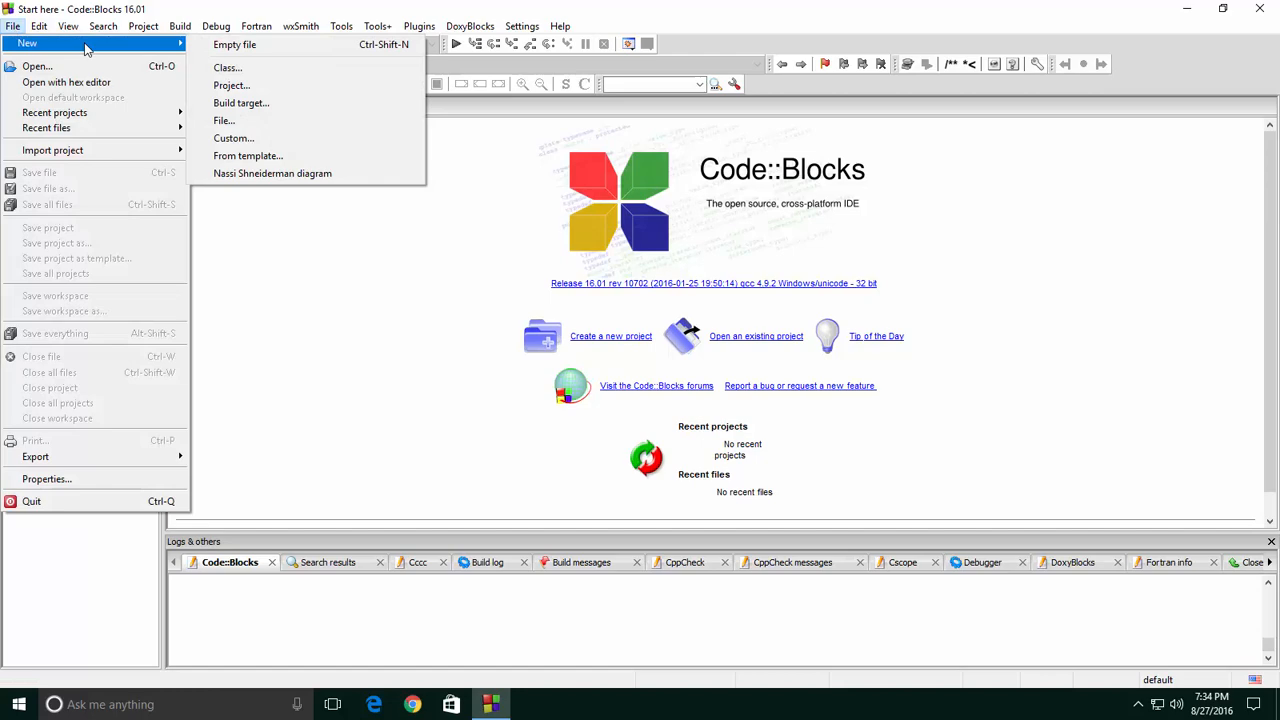
pyautogui.click(238, 46)
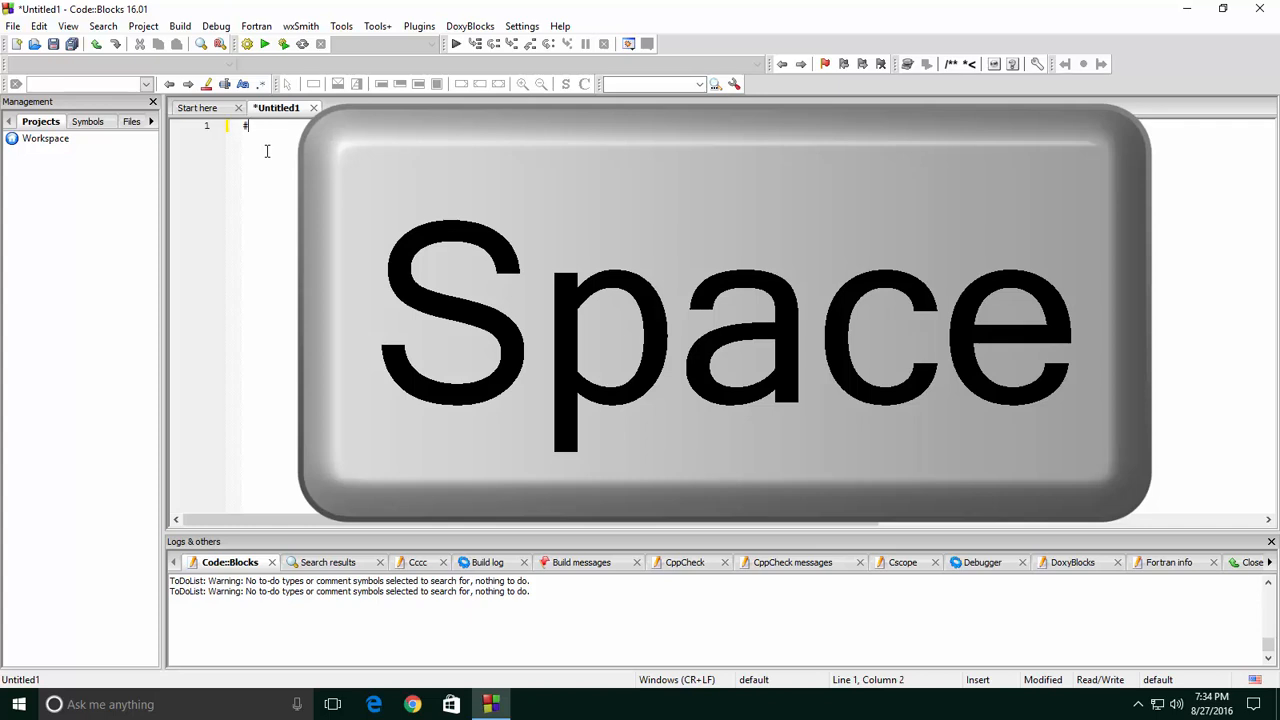
pyautogui.write('#incl')
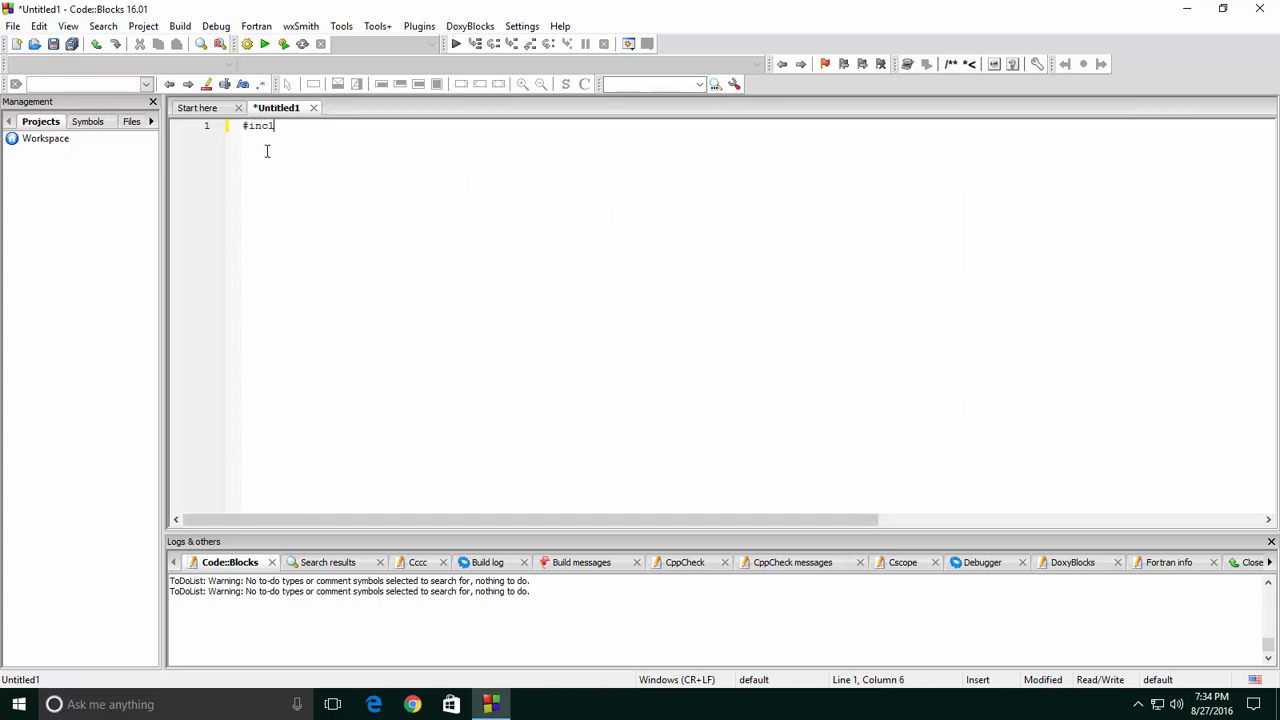
pyautogui.write('ude')
pyautogui.write('<stdio.h>')
# Save the new file into the Desktop folder as Untitled1.c.
pyautogui.hotkey('ctrl', 's')
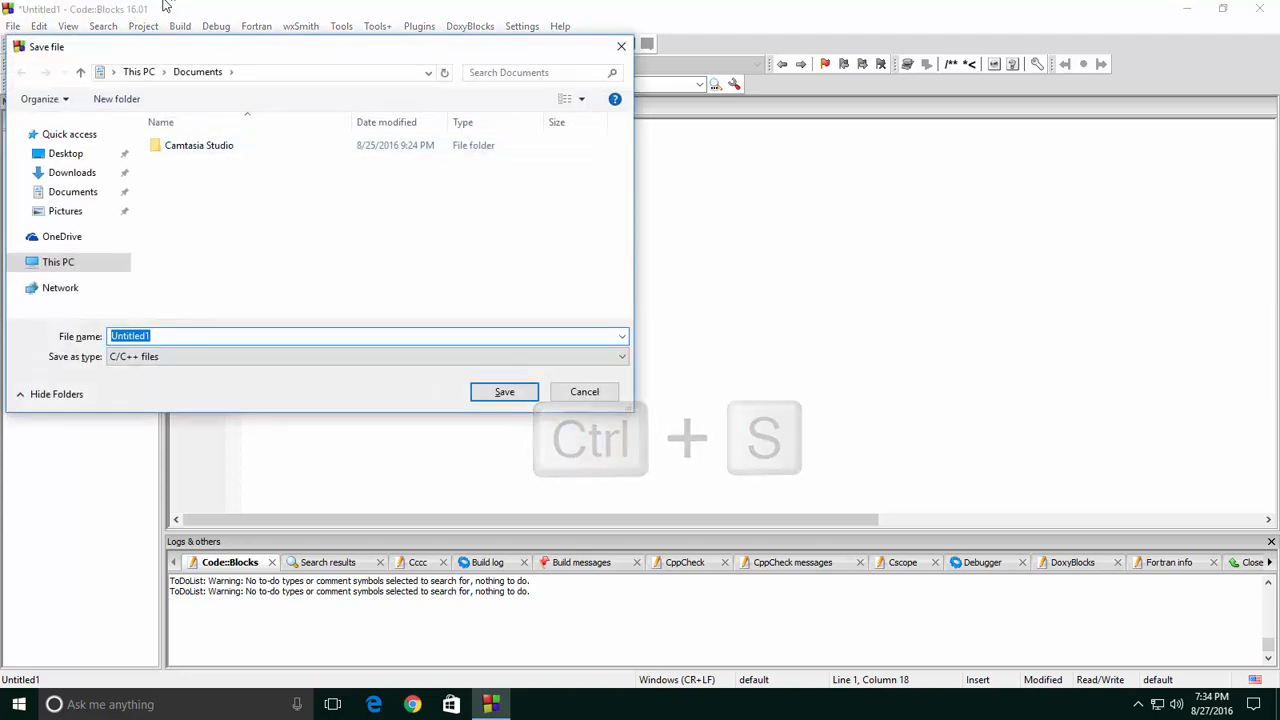
pyautogui.click(66, 261)
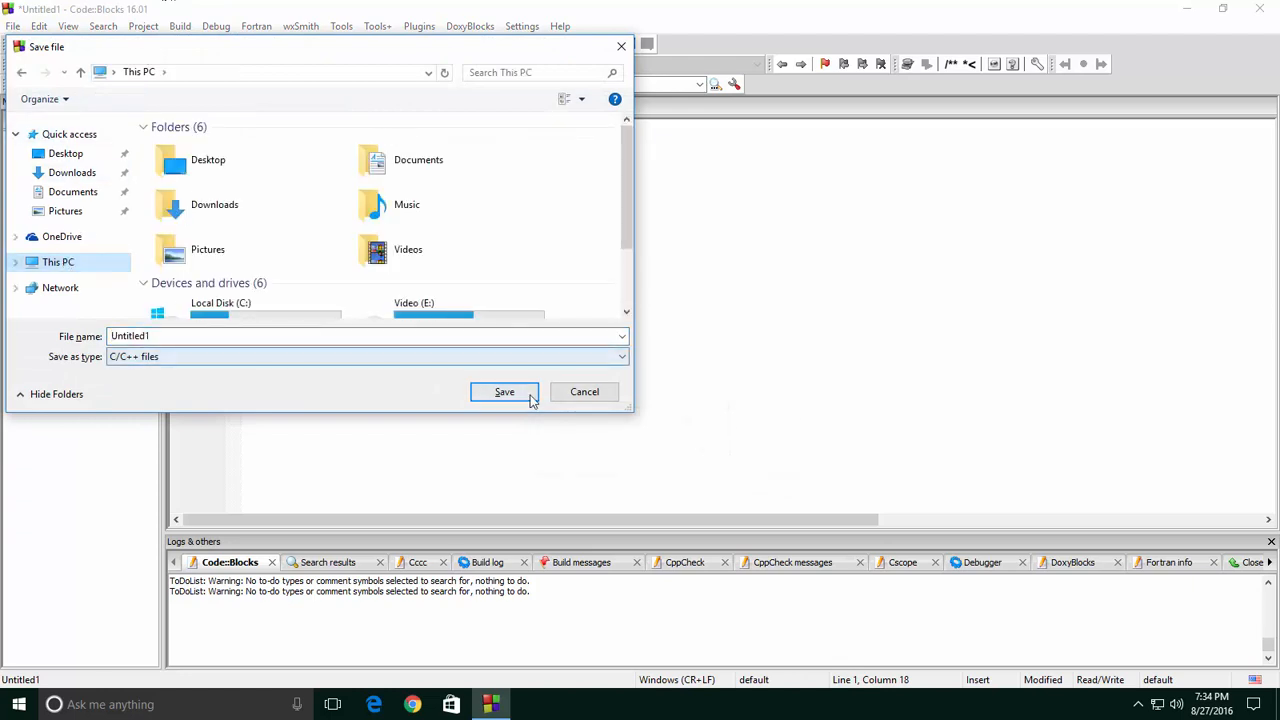
pyautogui.click(80, 156)
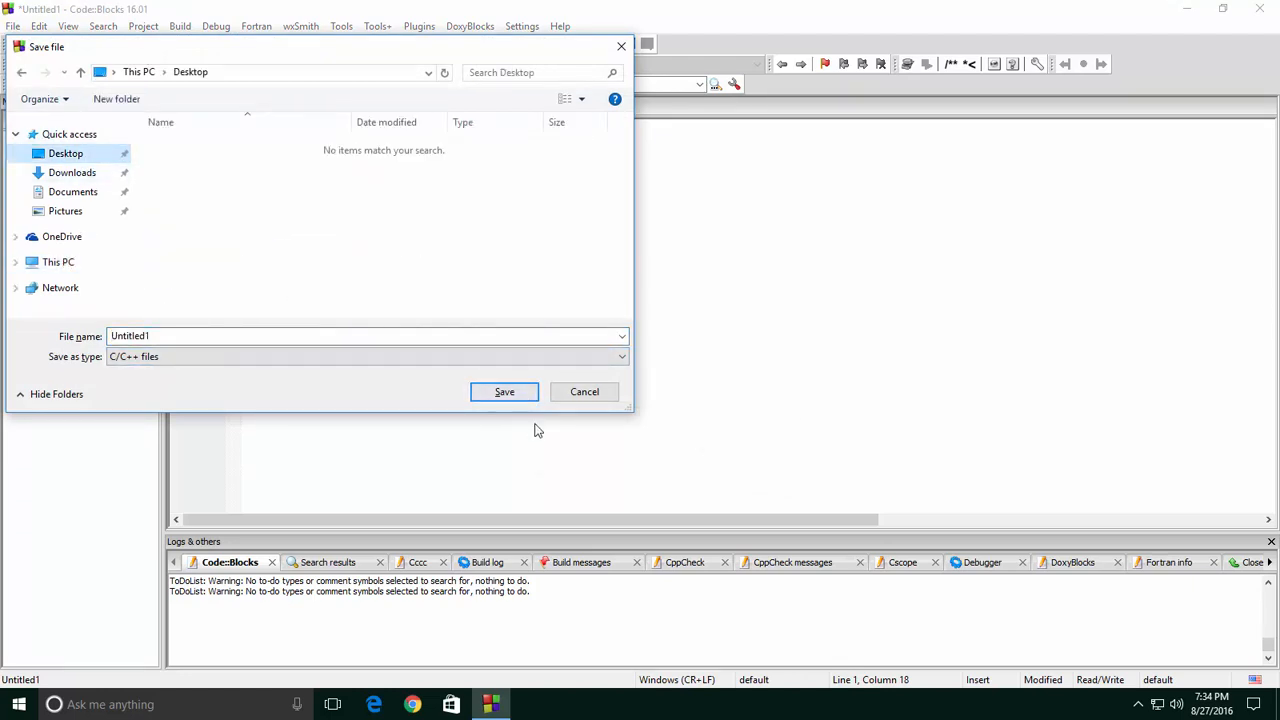
pyautogui.click(506, 395)
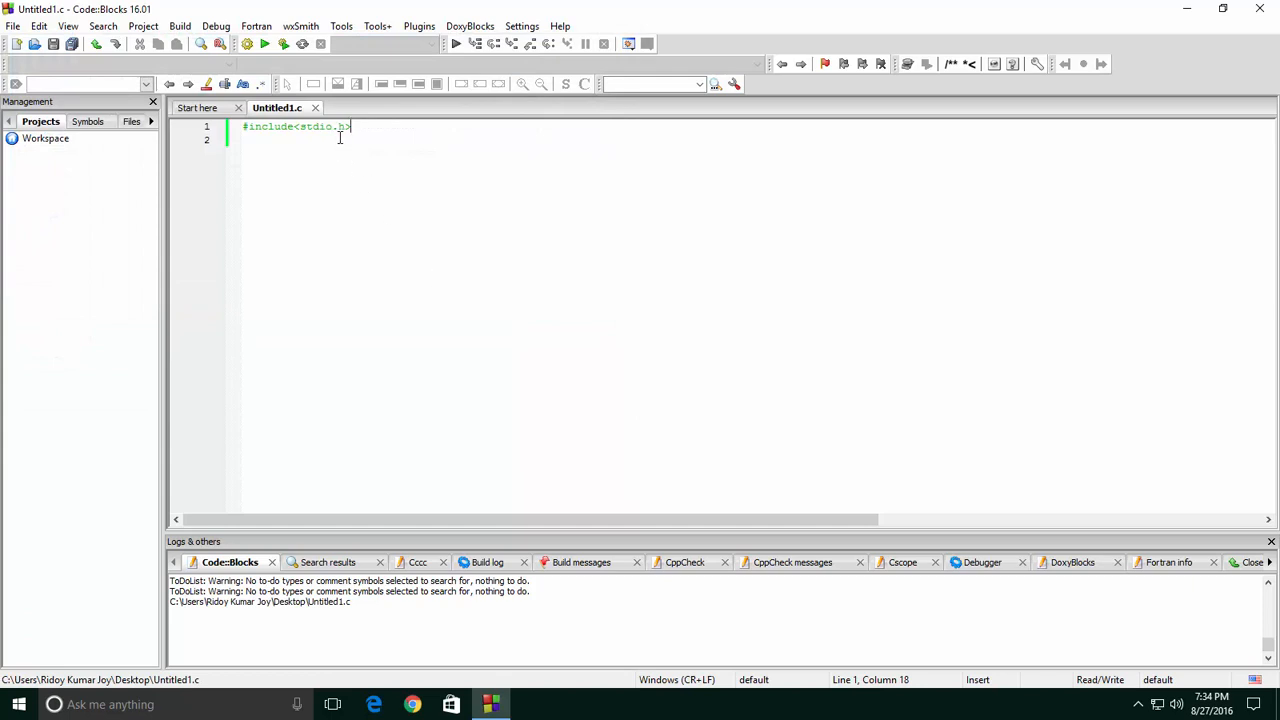
# Select the #include<stdio.h> line a few times, then exit Code::Blocks, saving the layout.
pyautogui.moveTo(361, 131); pyautogui.dragTo(250, 125)
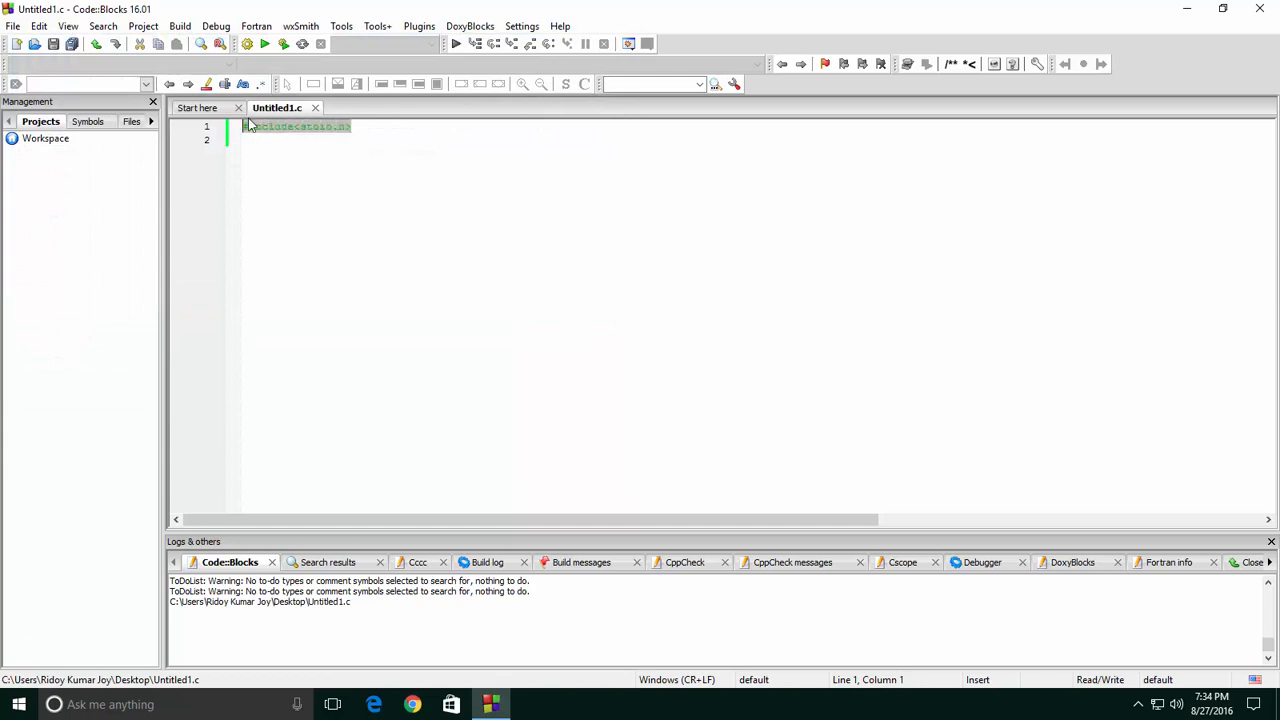
pyautogui.click(367, 125)
pyautogui.moveTo(367, 125); pyautogui.dragTo(244, 127)
pyautogui.click(366, 125)
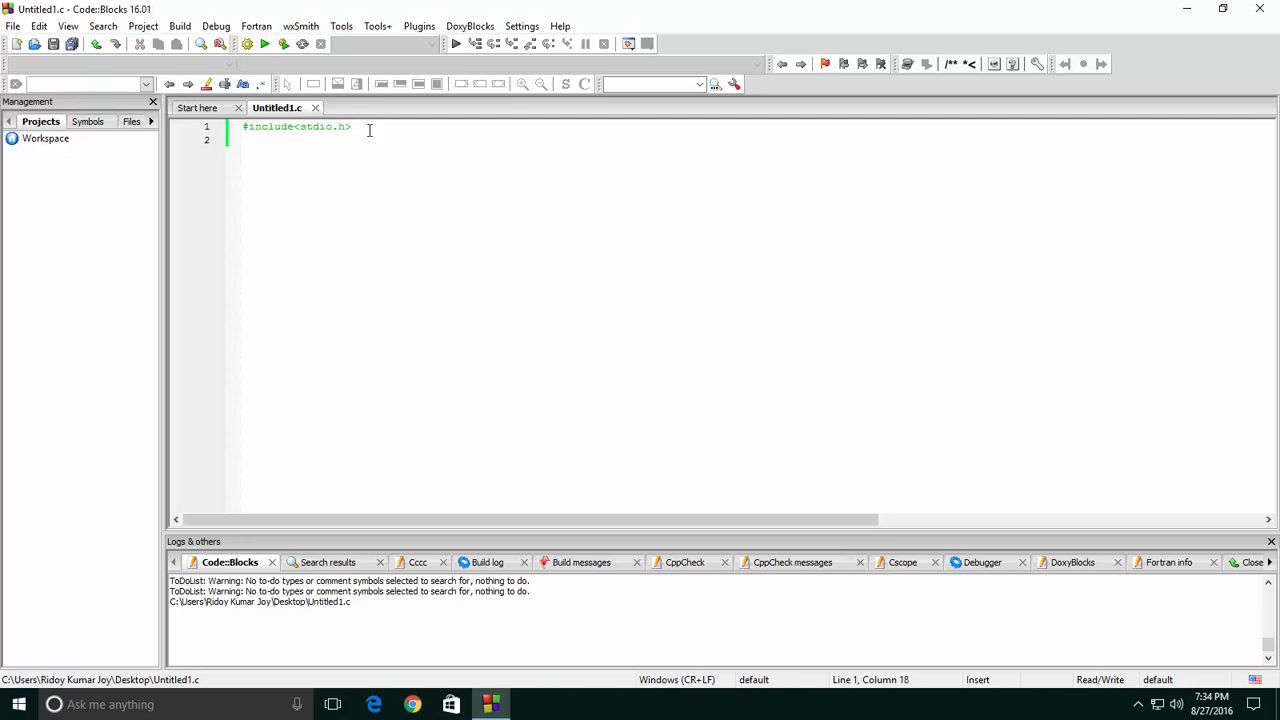
pyautogui.moveTo(355, 127); pyautogui.dragTo(244, 128)
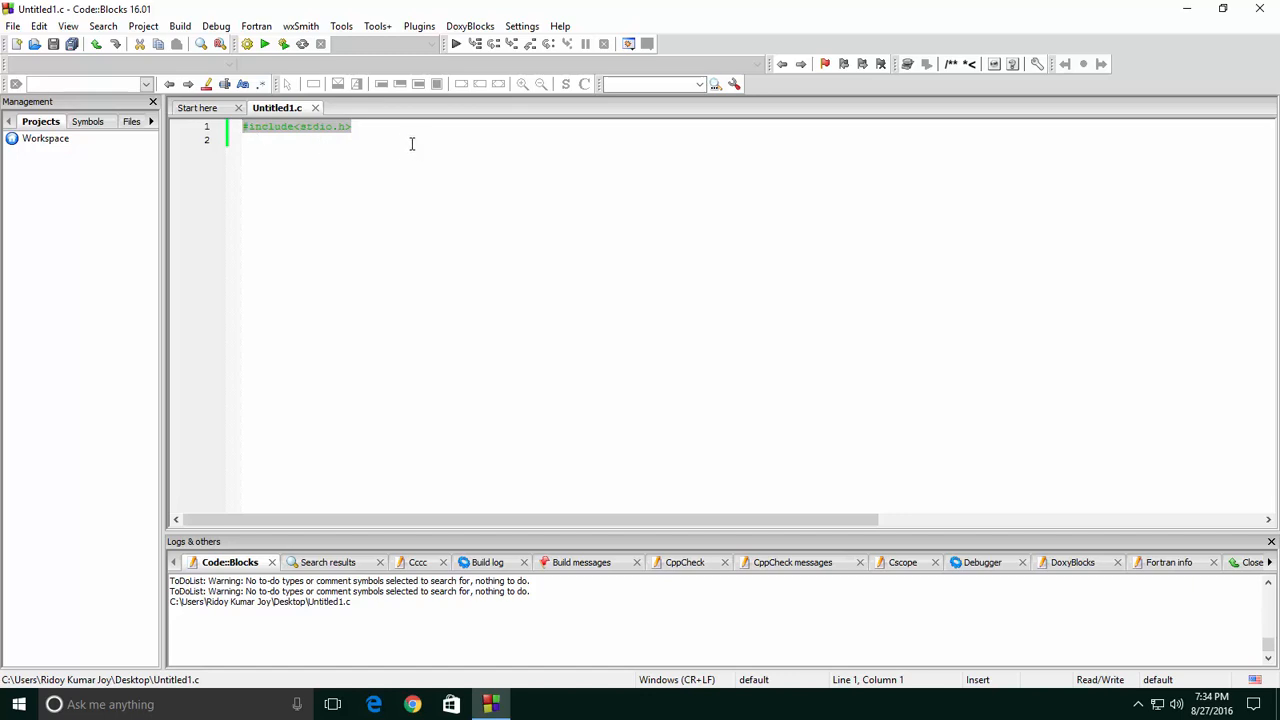
pyautogui.click(303, 148)
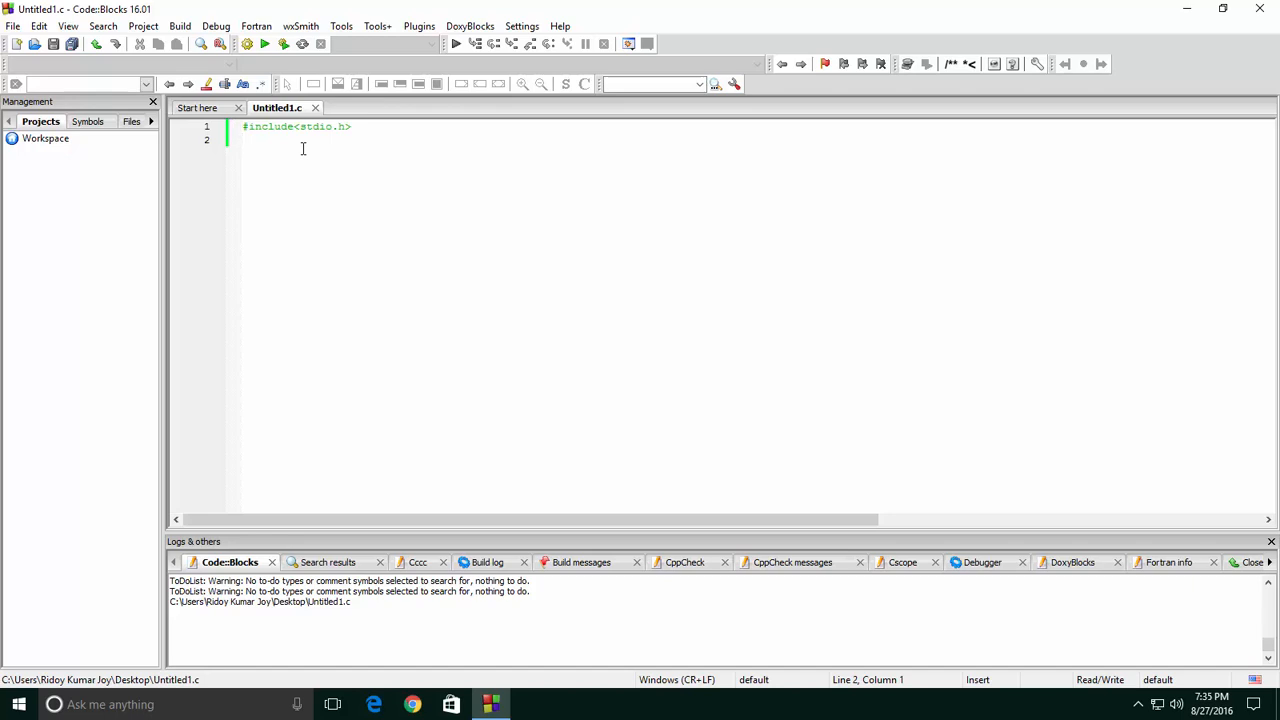
pyautogui.click(1262, 9)
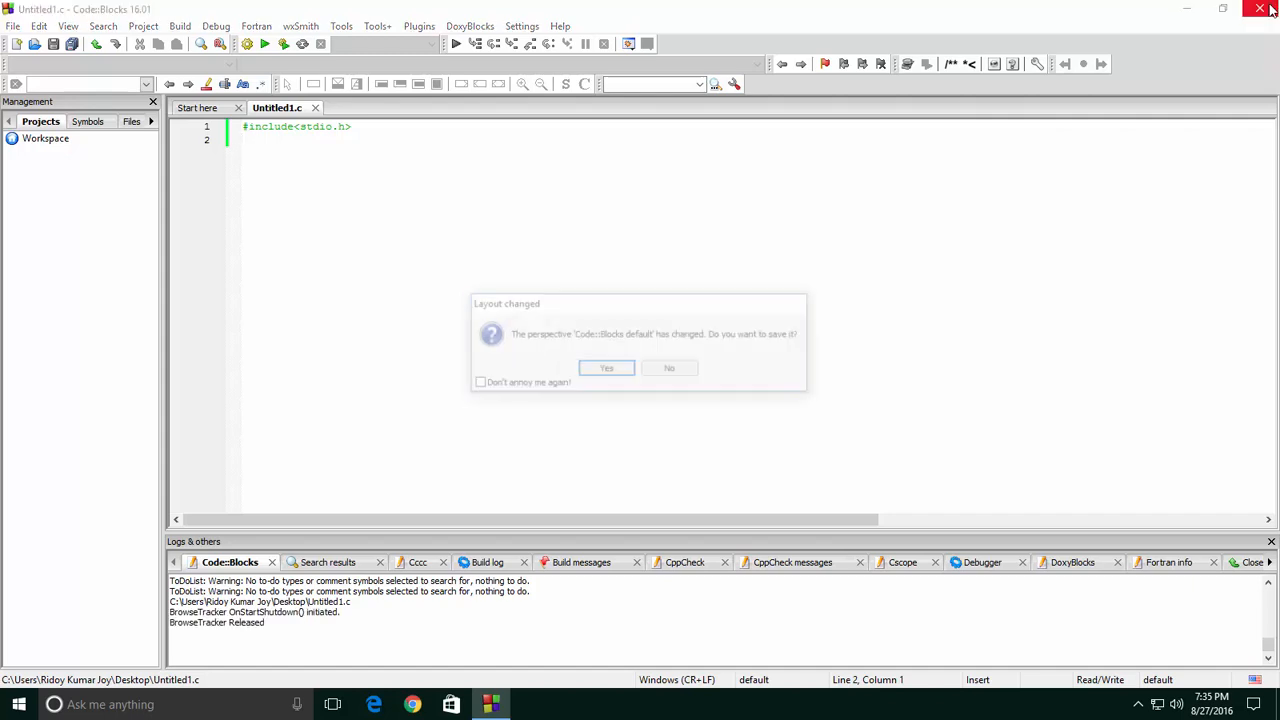
pyautogui.click(612, 369)
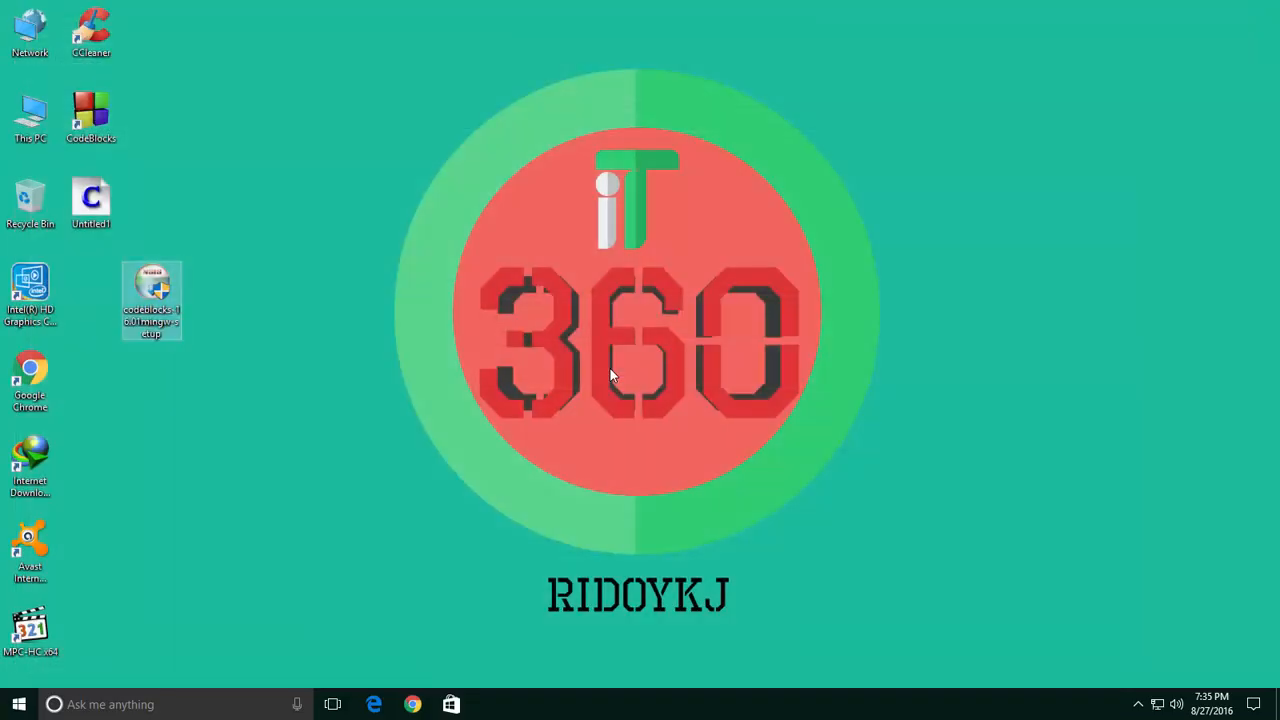